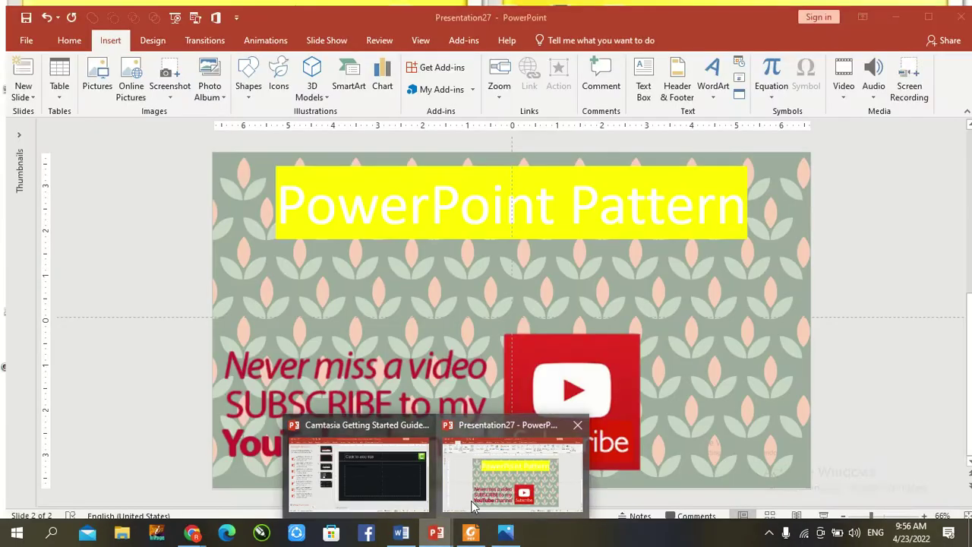
Switch to the Presentation27 window showing the finished peach-bud pattern slide
{"action": "left_click", "coordinate": [517, 471]}
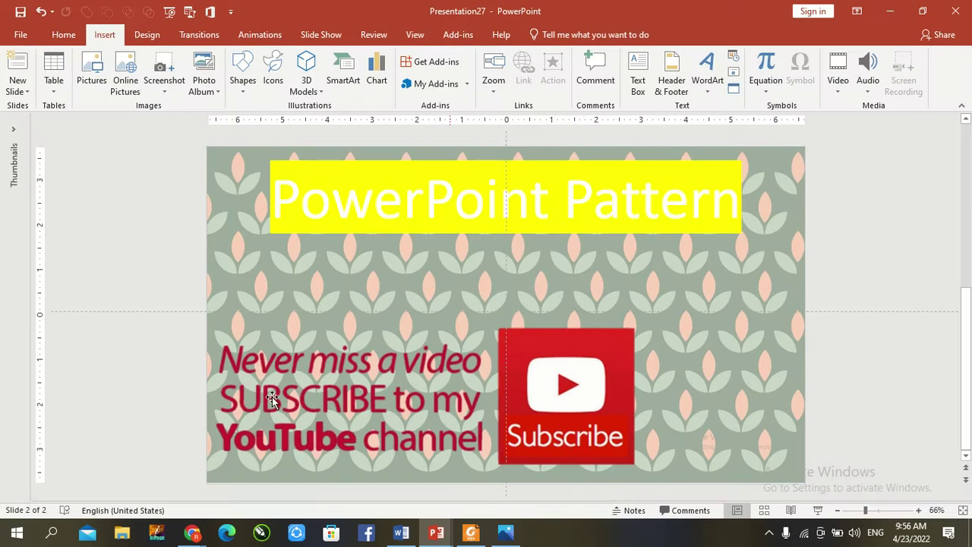
Collapse the slide thumbnails pane and apply the Blank layout to the slide
{"action": "left_click", "coordinate": [157, 315]}
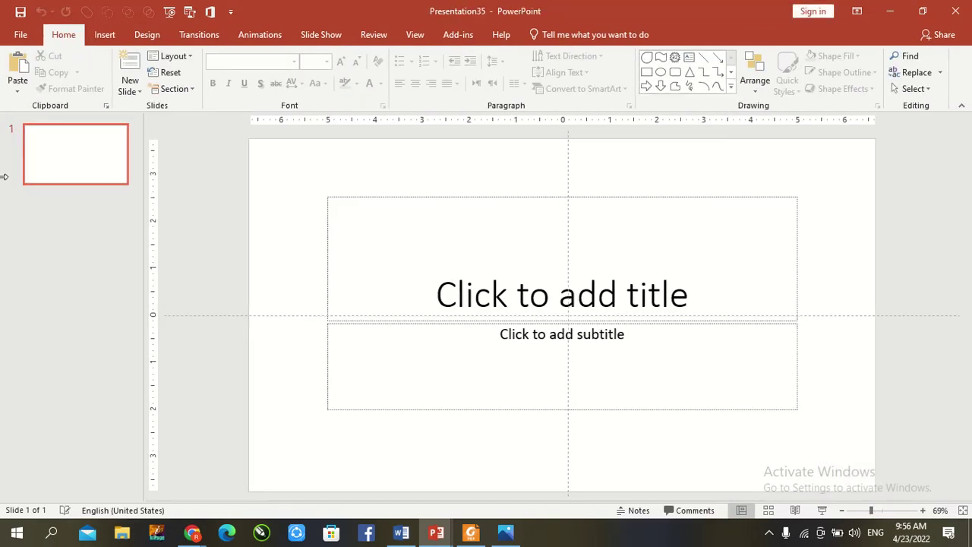
{"action": "left_click_drag", "start_coordinate": [3, 176], "coordinate": [2, 190]}
{"action": "left_click", "coordinate": [170, 61]}
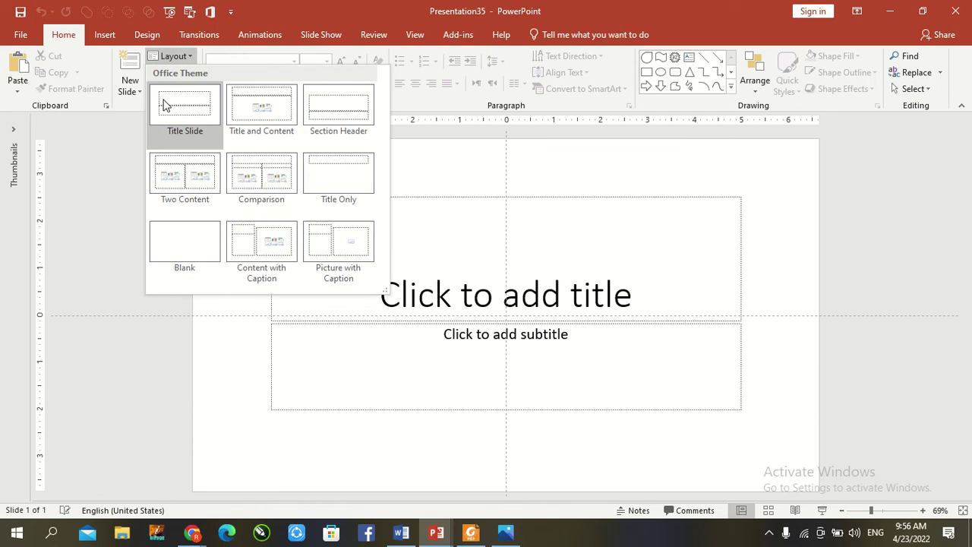
{"action": "left_click", "coordinate": [175, 247]}
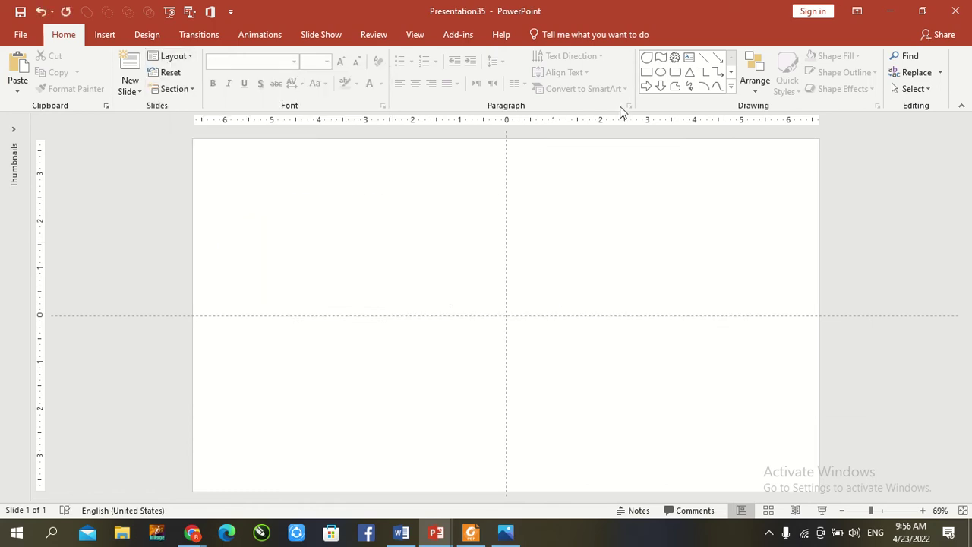
Draw a blue circle with the Oval tool and move it onto the slide's centre guides
{"action": "left_click", "coordinate": [661, 73]}
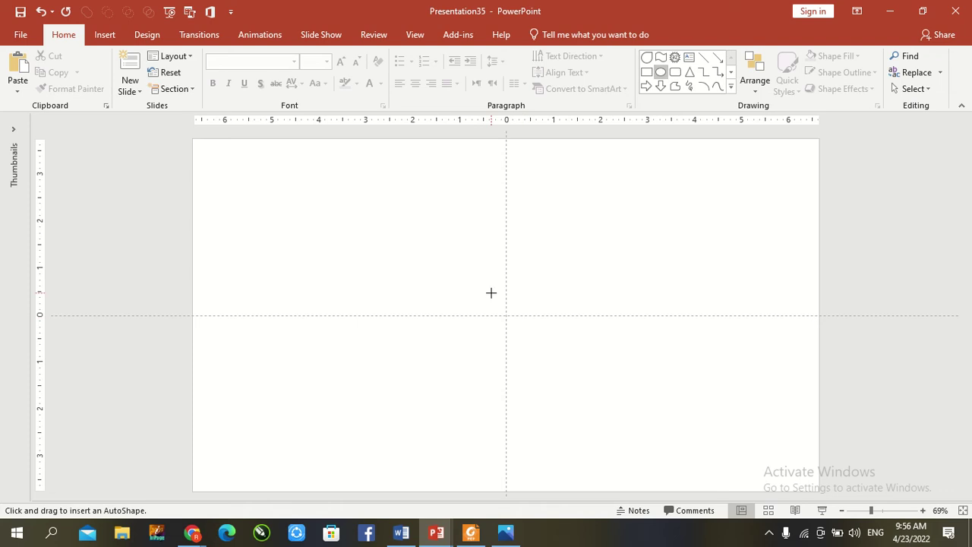
{"action": "mouse_move", "coordinate": [491, 292]}
{"action": "left_mouse_down"}
{"action": "mouse_move", "coordinate": [536, 349]}
{"action": "mouse_move", "coordinate": [564, 366]}
{"action": "left_mouse_up"}
{"action": "left_click_drag", "start_coordinate": [478, 281], "coordinate": [493, 320]}
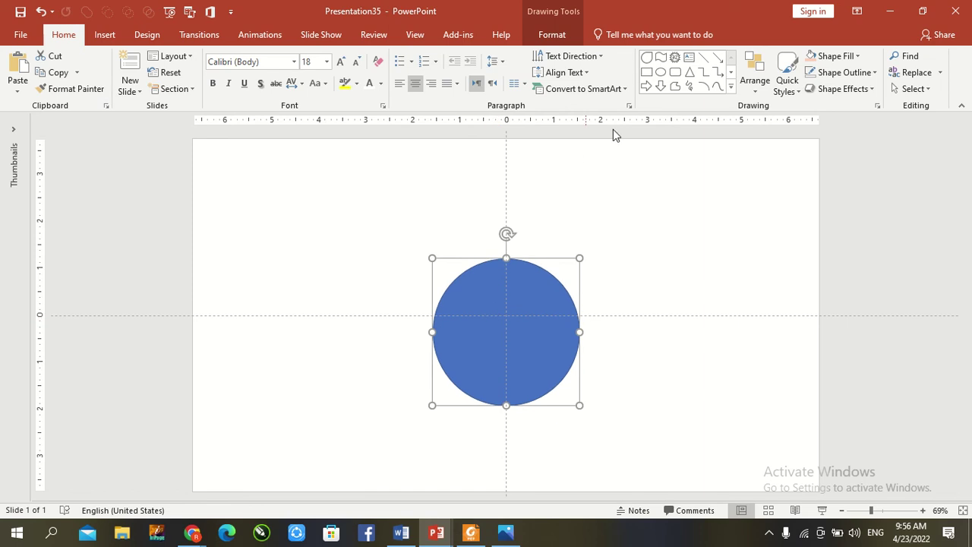
Align the circle to the slide's horizontal centre and vertical middle
{"action": "left_click", "coordinate": [560, 38]}
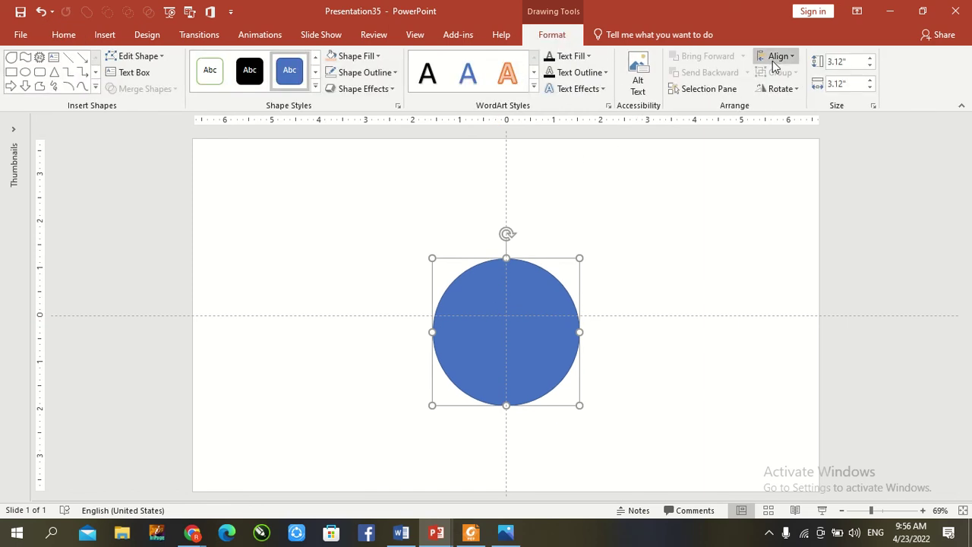
{"action": "left_click", "coordinate": [775, 56]}
{"action": "left_click", "coordinate": [783, 91]}
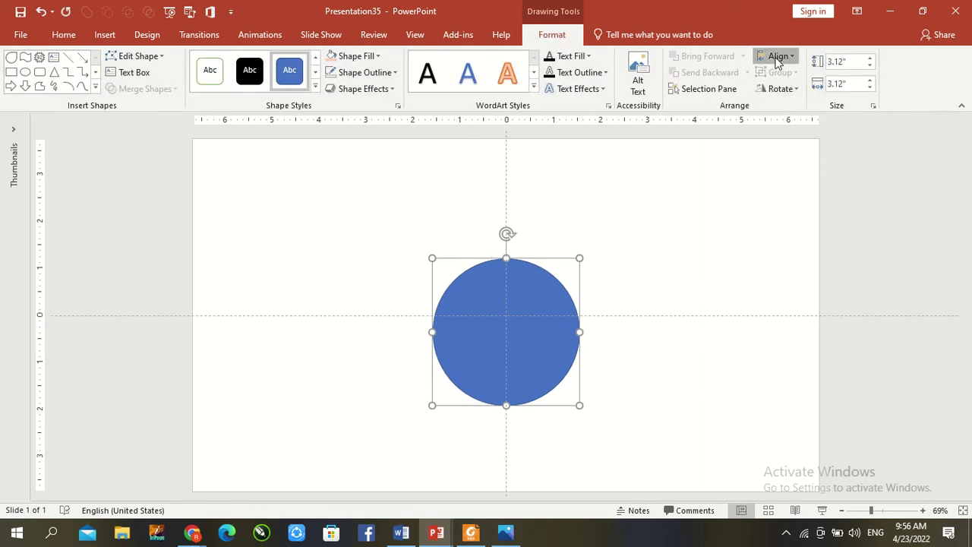
{"action": "left_click", "coordinate": [777, 57]}
{"action": "left_click", "coordinate": [792, 143]}
{"action": "left_click", "coordinate": [716, 252]}
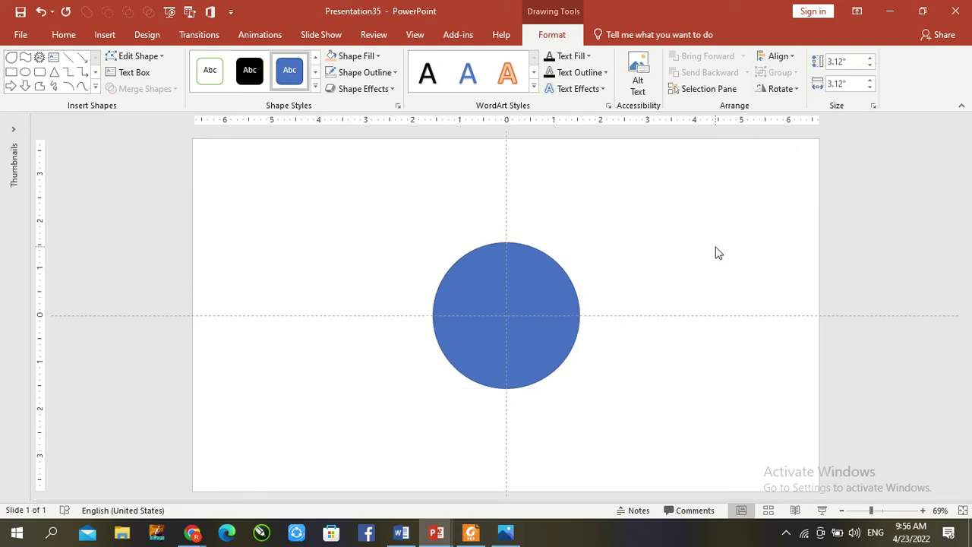
Duplicate the circle twice and move the copies up-left and up-right
{"action": "double_click", "coordinate": [502, 286]}
{"action": "key", "text": "ctrl+d"}
{"action": "key", "text": "ctrl+d"}
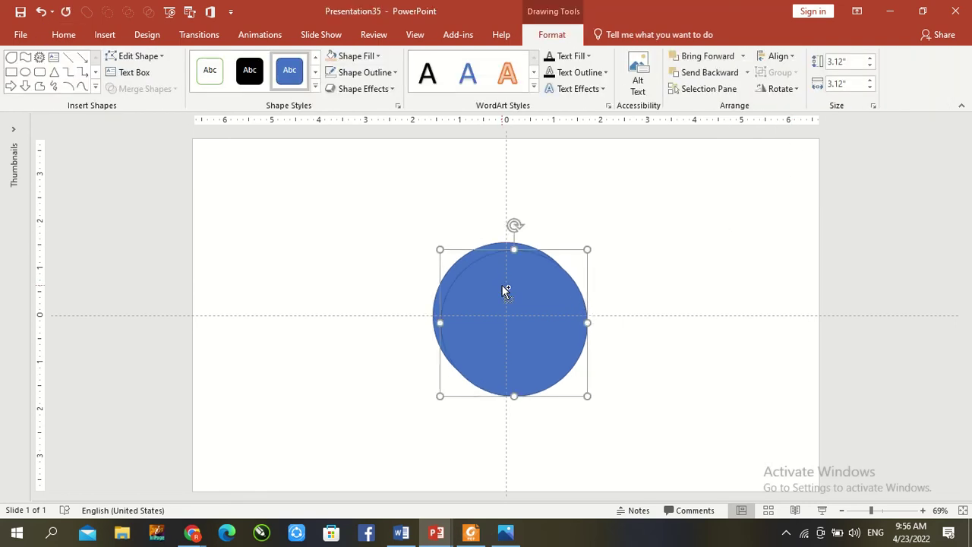
{"action": "left_click_drag", "start_coordinate": [487, 309], "coordinate": [394, 243]}
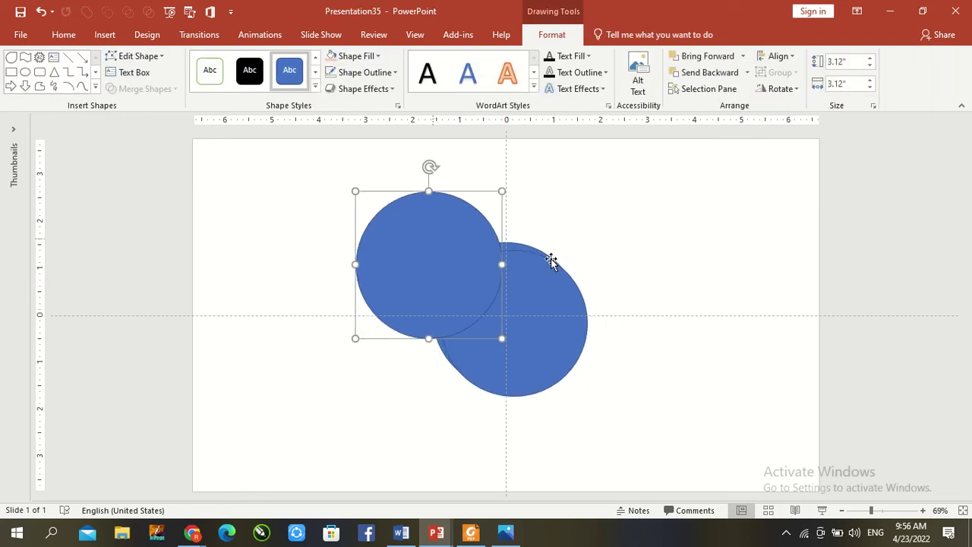
{"action": "left_click", "coordinate": [575, 272]}
{"action": "left_click_drag", "start_coordinate": [547, 281], "coordinate": [605, 203]}
Fine-tune the two upper circles so they touch side by side above the original
{"action": "left_click", "coordinate": [471, 238]}
{"action": "left_click_drag", "start_coordinate": [454, 243], "coordinate": [456, 219]}
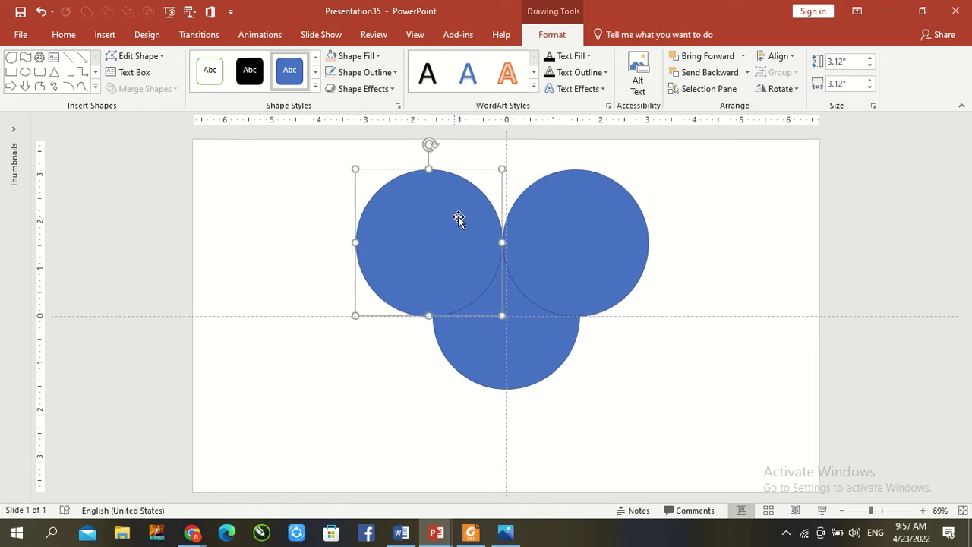
{"action": "left_click", "coordinate": [528, 245]}
{"action": "key", "text": "Escape"}
{"action": "left_click_drag", "start_coordinate": [528, 244], "coordinate": [531, 244]}
{"action": "left_click", "coordinate": [451, 237]}
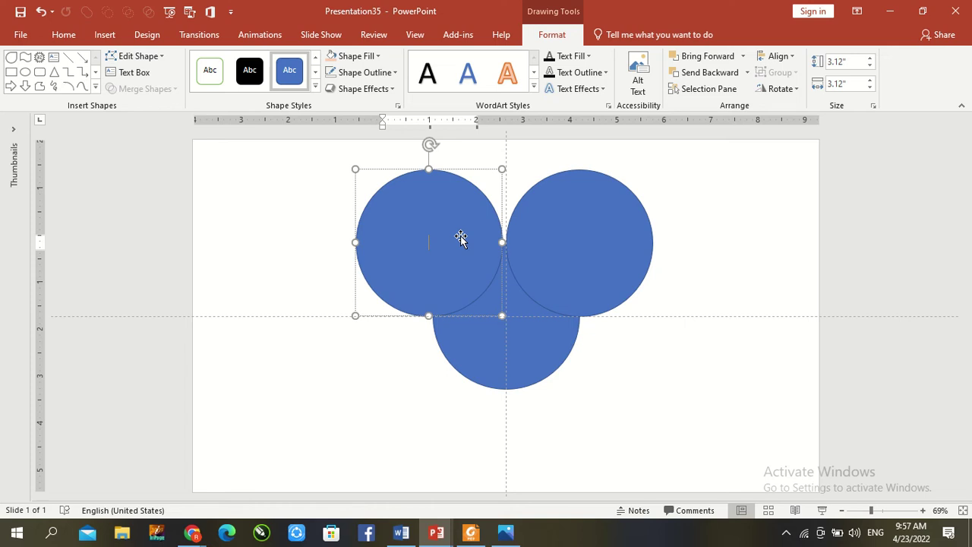
{"action": "left_click_drag", "start_coordinate": [451, 223], "coordinate": [453, 227]}
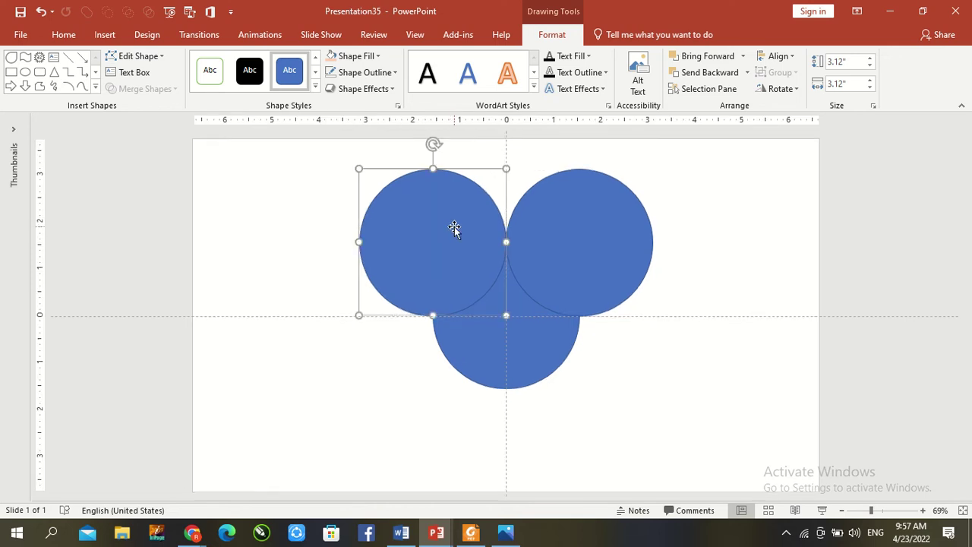
Fragment the three selected circles along their overlaps with Merge Shapes
{"action": "left_click", "coordinate": [594, 366]}
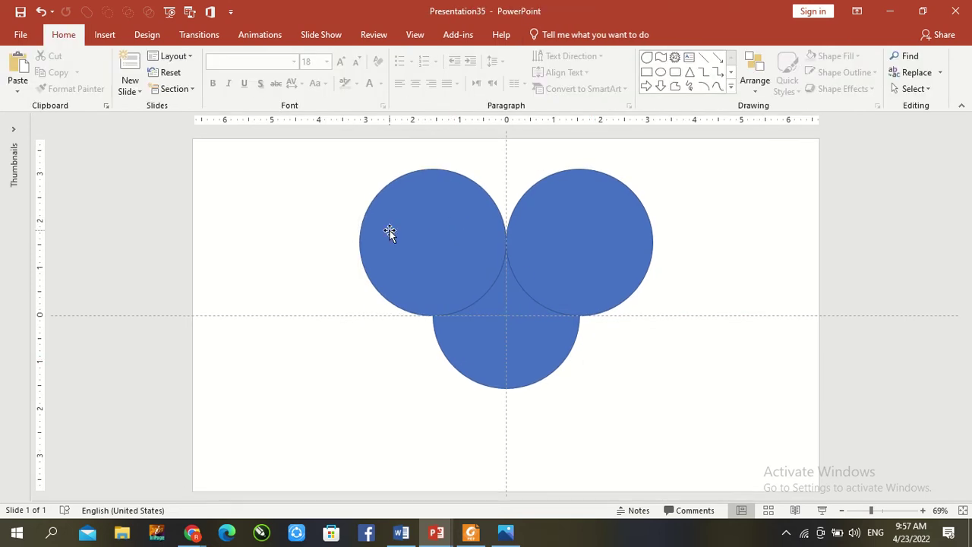
{"action": "mouse_move", "coordinate": [325, 155]}
{"action": "left_mouse_down"}
{"action": "mouse_move", "coordinate": [593, 311]}
{"action": "mouse_move", "coordinate": [713, 440]}
{"action": "left_mouse_up"}
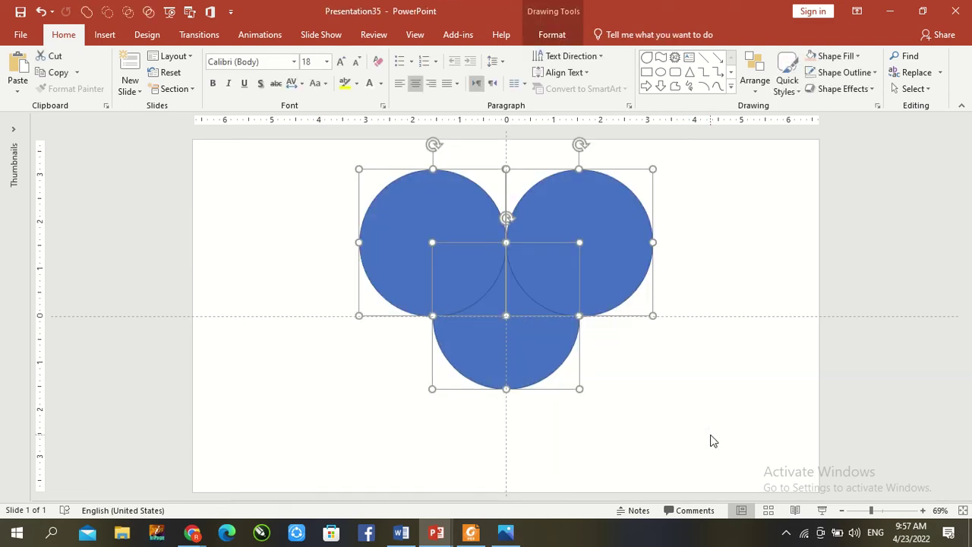
{"action": "left_click", "coordinate": [555, 36]}
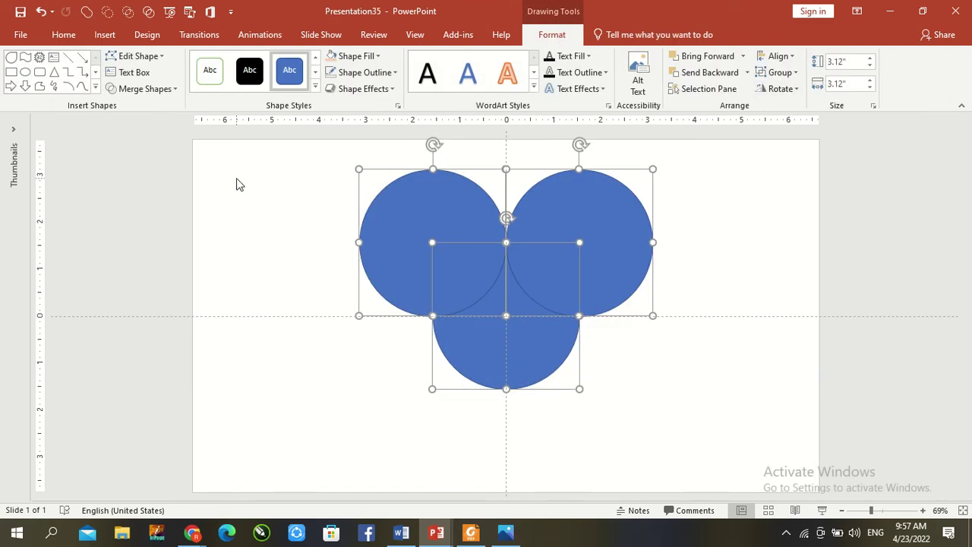
{"action": "left_click", "coordinate": [154, 89]}
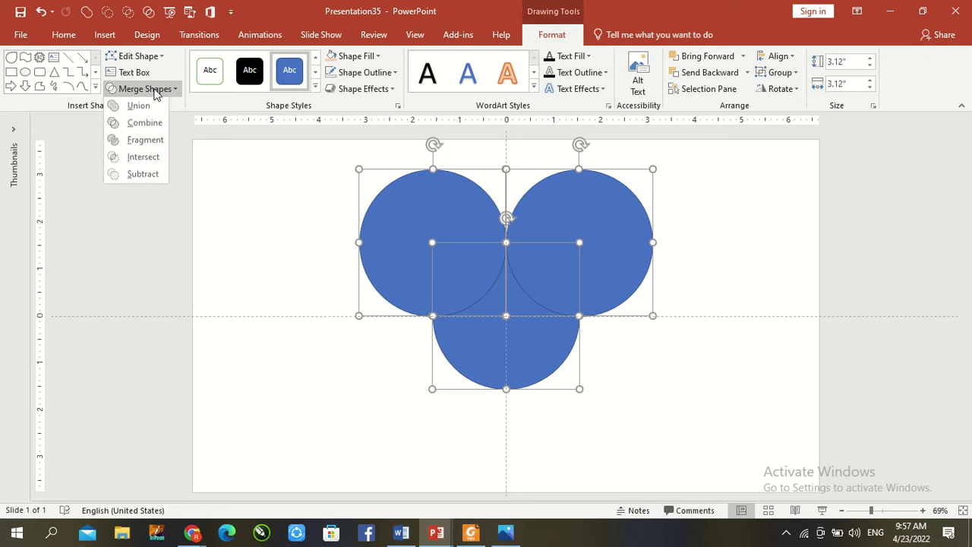
{"action": "left_click", "coordinate": [151, 141]}
Pull the two lens-shaped overlaps aside and delete all leftover circle fragments
{"action": "left_click", "coordinate": [656, 393]}
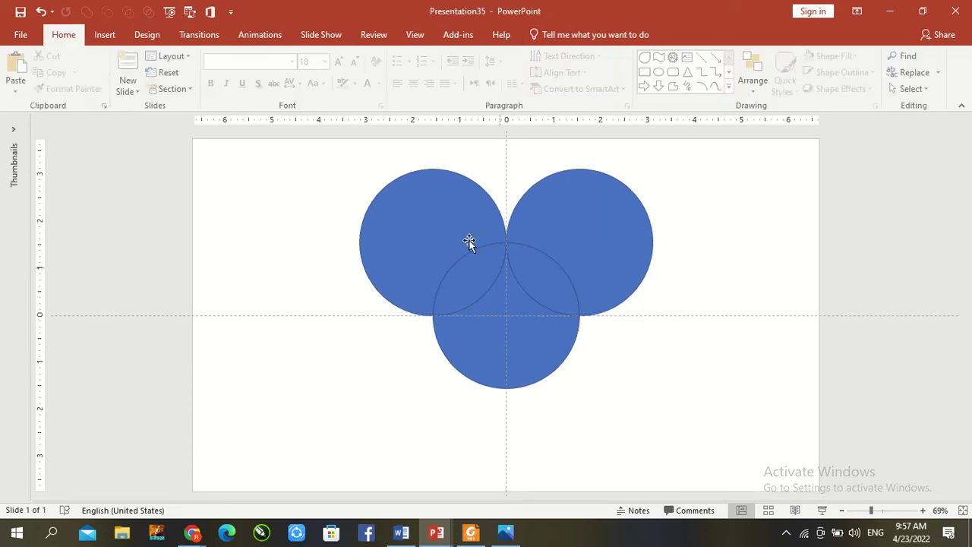
{"action": "left_click_drag", "start_coordinate": [476, 271], "coordinate": [273, 263]}
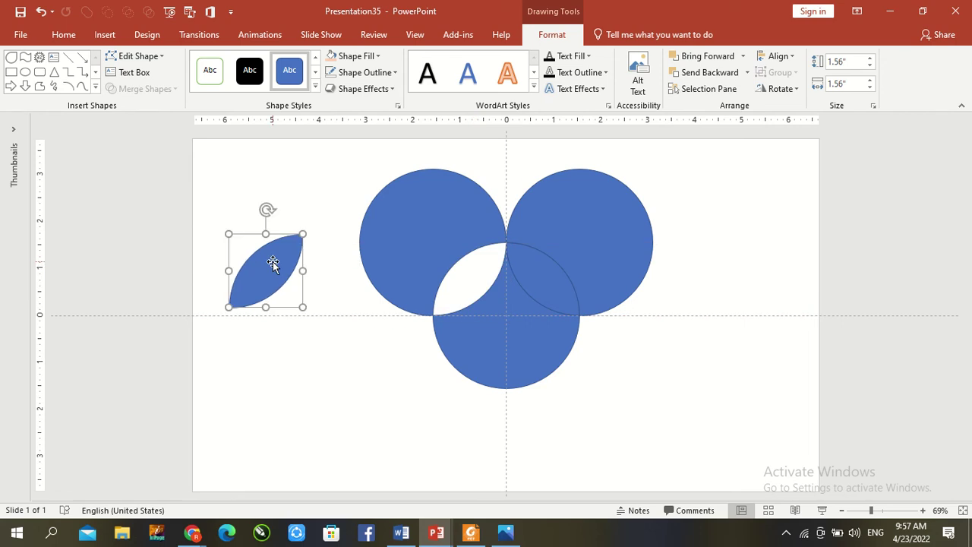
{"action": "left_click", "coordinate": [524, 266]}
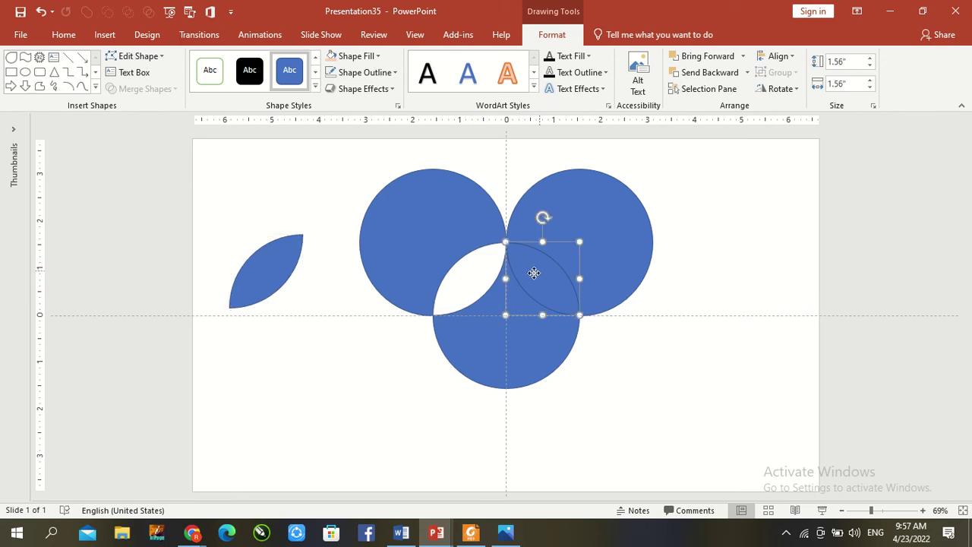
{"action": "left_click_drag", "start_coordinate": [534, 272], "coordinate": [193, 205]}
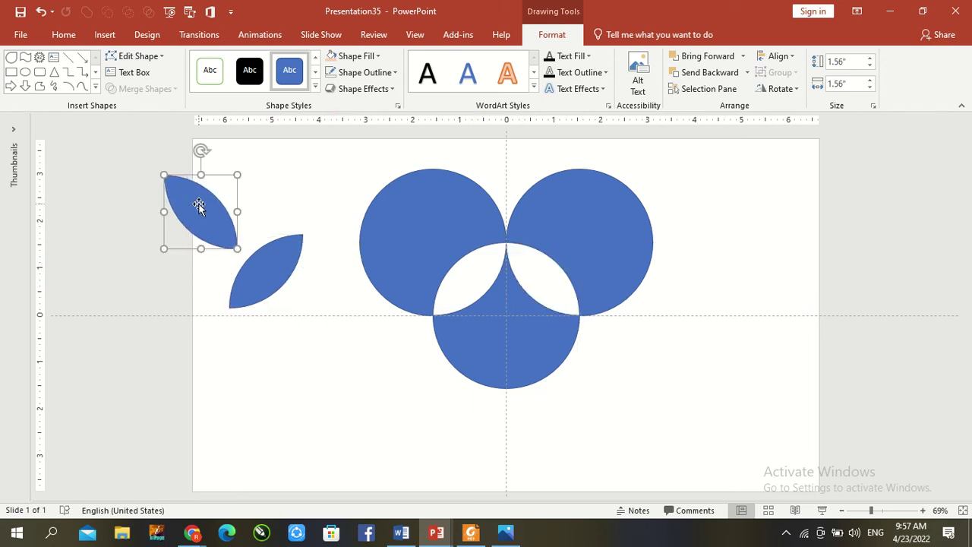
{"action": "left_click", "coordinate": [354, 220]}
{"action": "left_click_drag", "start_coordinate": [335, 148], "coordinate": [698, 473]}
{"action": "key", "text": "Delete"}
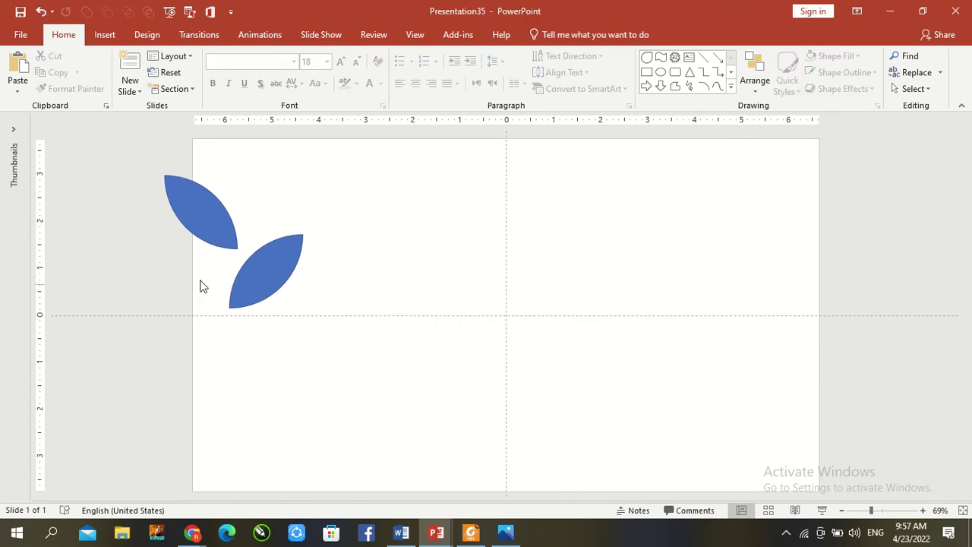
Place the two lenses side by side at the centre guide and select both
{"action": "left_click", "coordinate": [259, 273]}
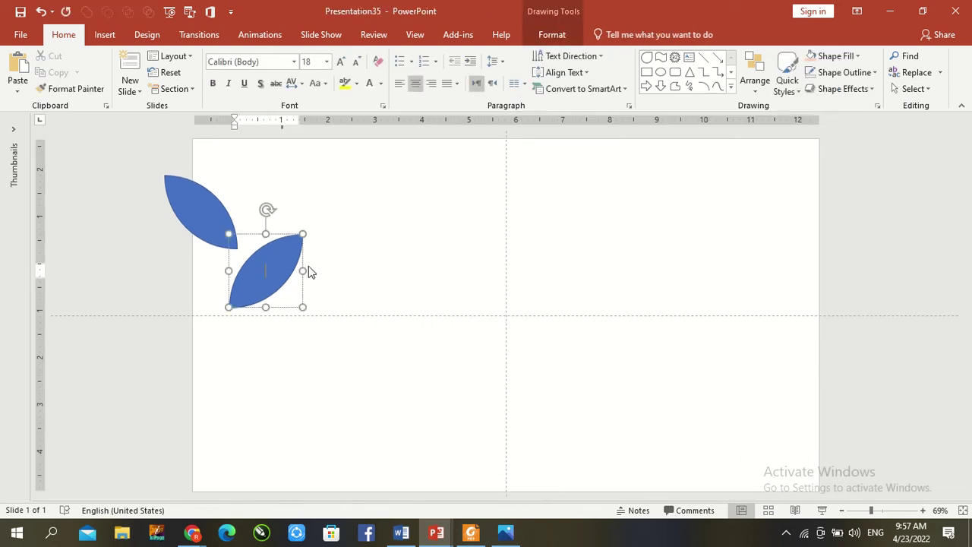
{"action": "left_click_drag", "start_coordinate": [282, 250], "coordinate": [560, 254]}
{"action": "left_click", "coordinate": [211, 234]}
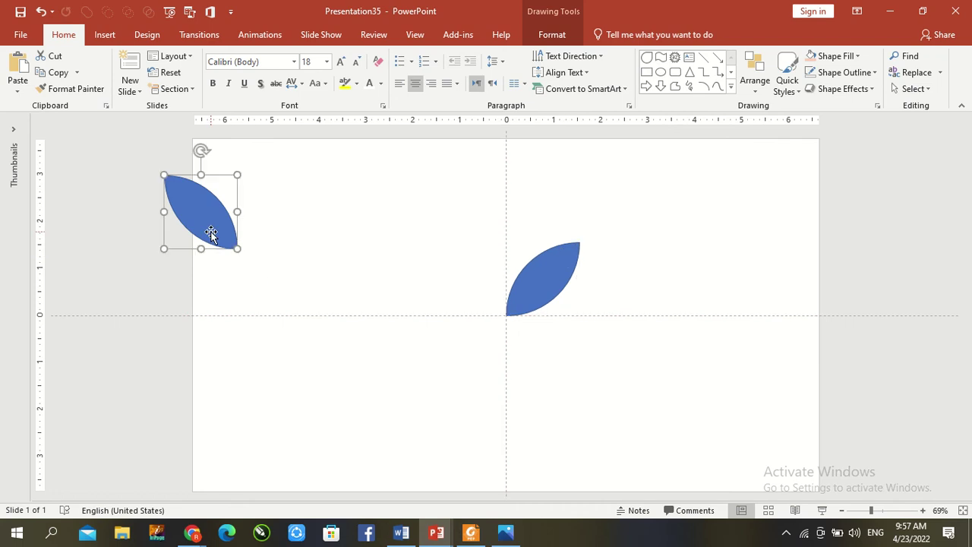
{"action": "left_click_drag", "start_coordinate": [198, 215], "coordinate": [464, 280]}
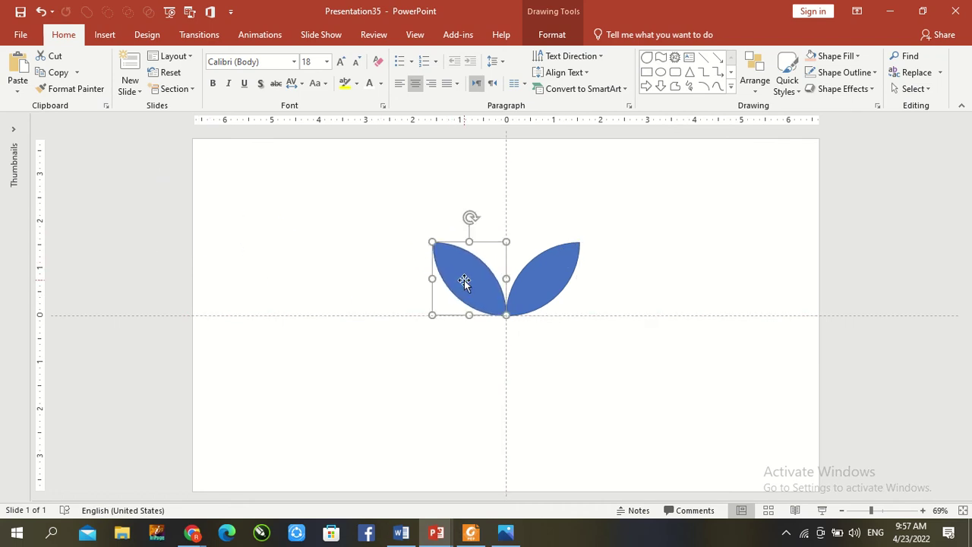
{"action": "left_click", "coordinate": [614, 307]}
{"action": "left_click_drag", "start_coordinate": [388, 198], "coordinate": [672, 400]}
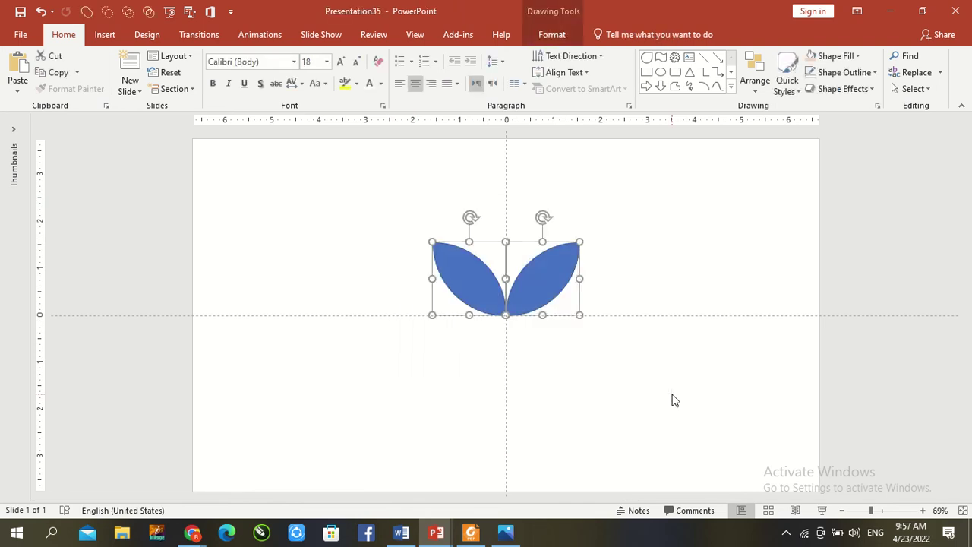
Resize both leaves to 0.5" height and 0.5" width
{"action": "left_click", "coordinate": [555, 35]}
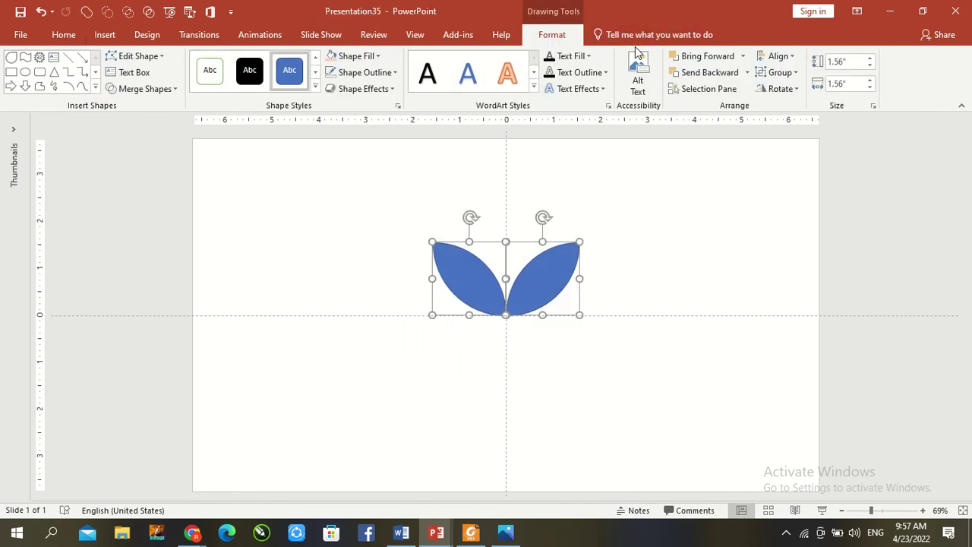
{"action": "left_click", "coordinate": [851, 66]}
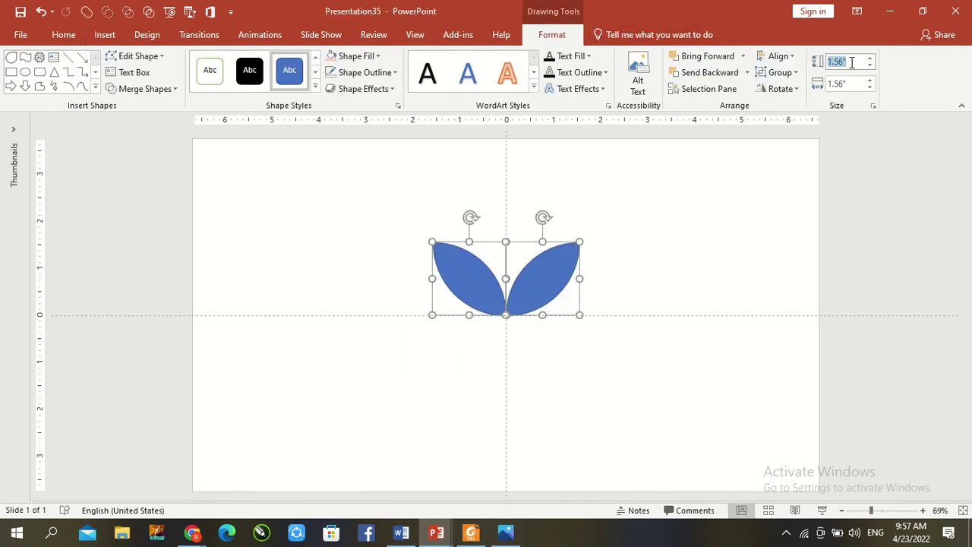
{"action": "key", "text": "BackSpace"}
{"action": "type", "text": ".5"}
{"action": "key", "text": "Tab"}
{"action": "key", "text": "BackSpace"}
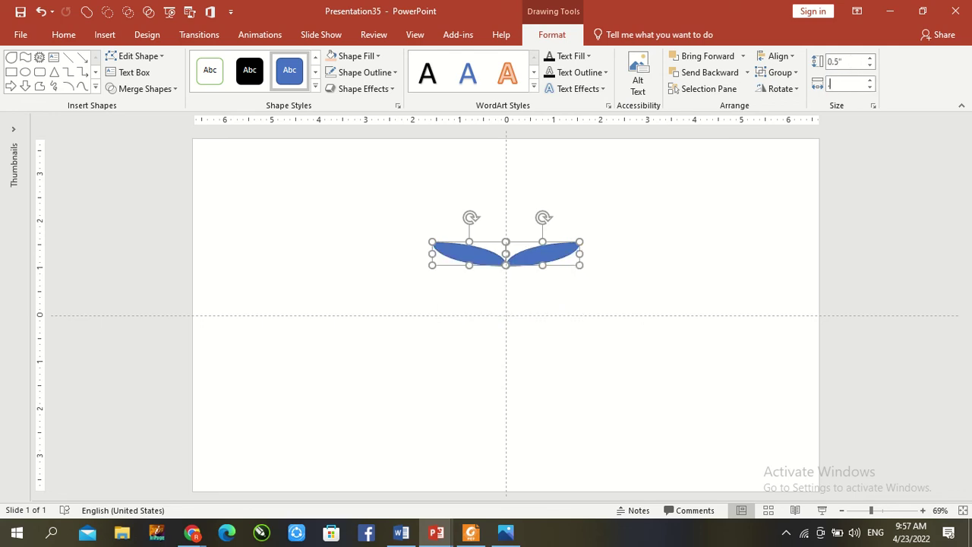
{"action": "type", "text": ".5"}
{"action": "key", "text": "Return"}
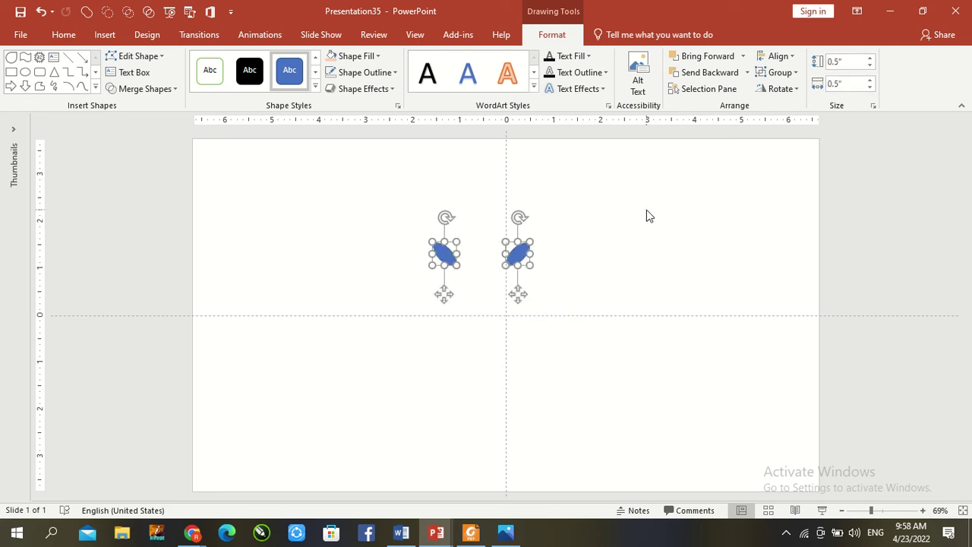
Move both leaves down onto the horizontal guide so they join as a V
{"action": "left_click", "coordinate": [553, 252]}
{"action": "left_click_drag", "start_coordinate": [517, 255], "coordinate": [518, 303]}
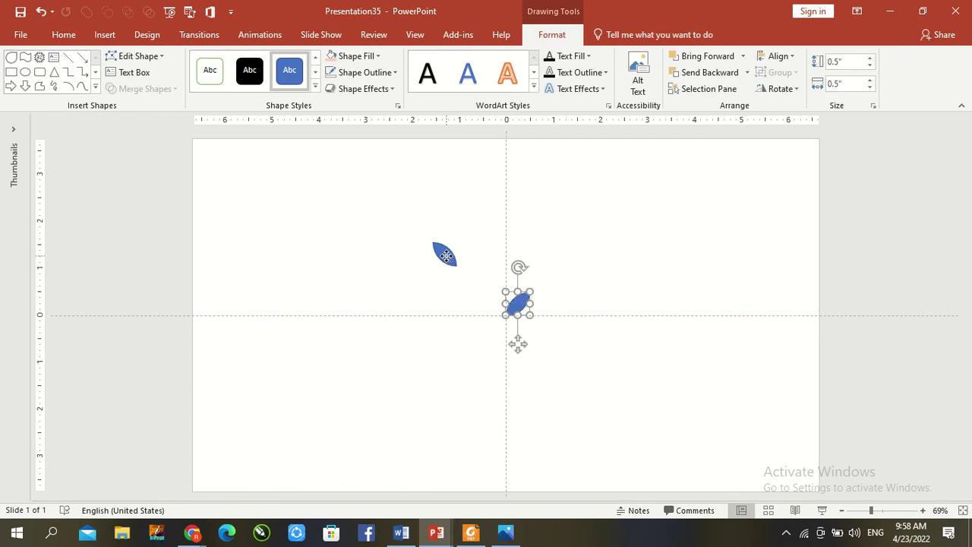
{"action": "left_click", "coordinate": [447, 256]}
{"action": "left_click_drag", "start_coordinate": [446, 256], "coordinate": [496, 305]}
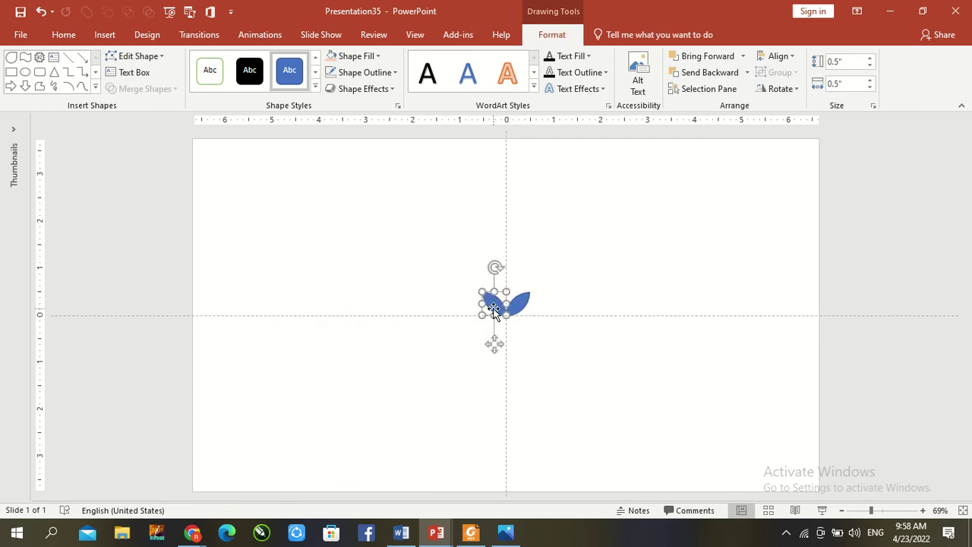
{"action": "left_click", "coordinate": [562, 382]}
Set Shape Outline to No Outline for both small leaves
{"action": "left_click_drag", "start_coordinate": [430, 250], "coordinate": [631, 424]}
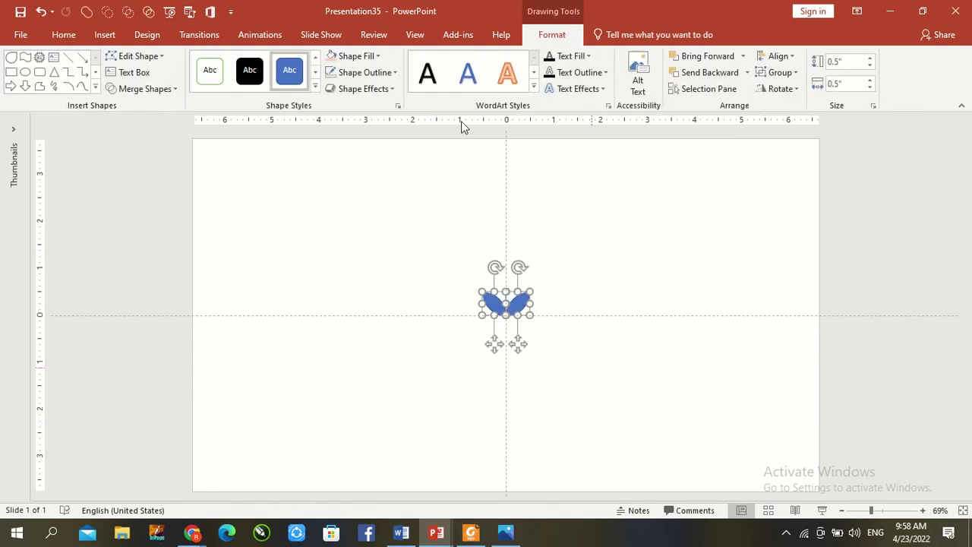
{"action": "left_click", "coordinate": [367, 73]}
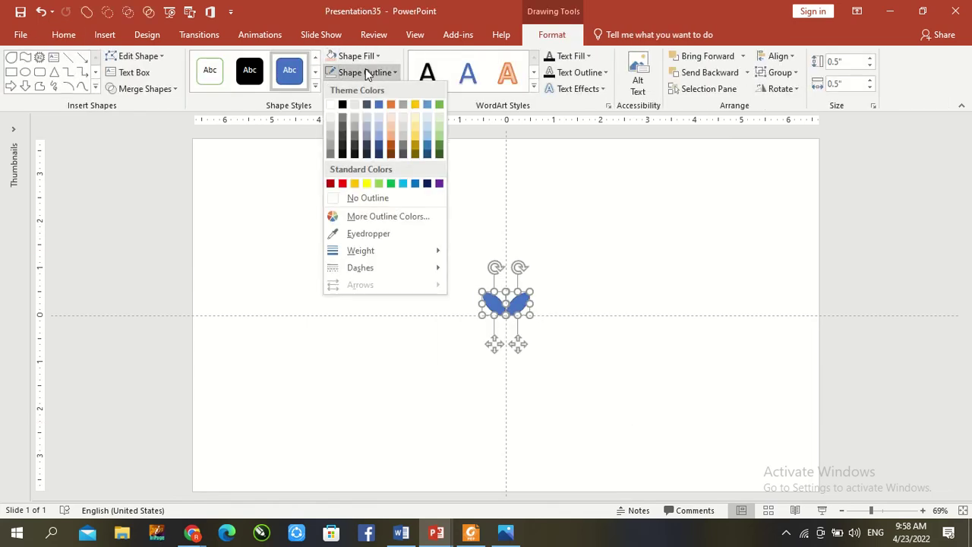
{"action": "left_click", "coordinate": [345, 199]}
{"action": "left_click", "coordinate": [464, 361]}
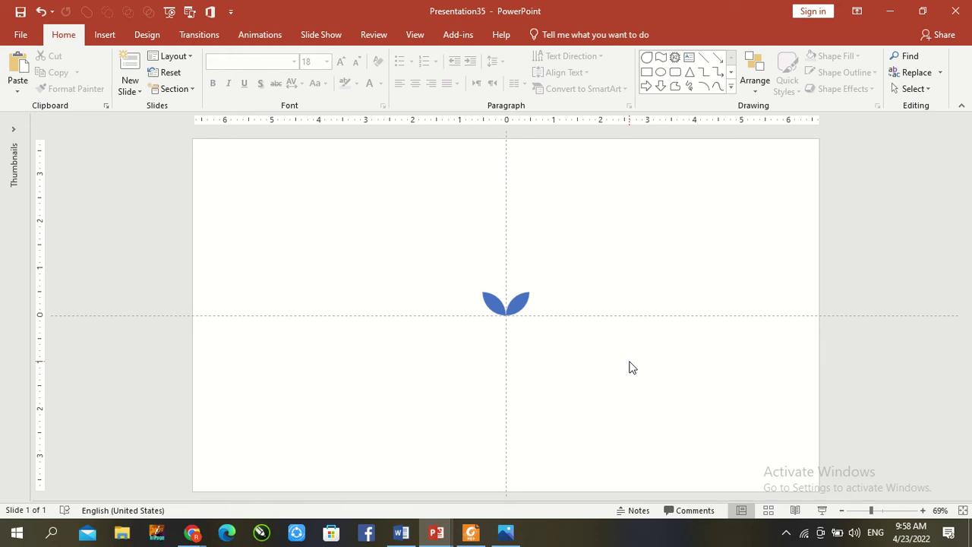
Nudge the right leaf snugly against the left leaf
{"action": "left_click", "coordinate": [523, 304]}
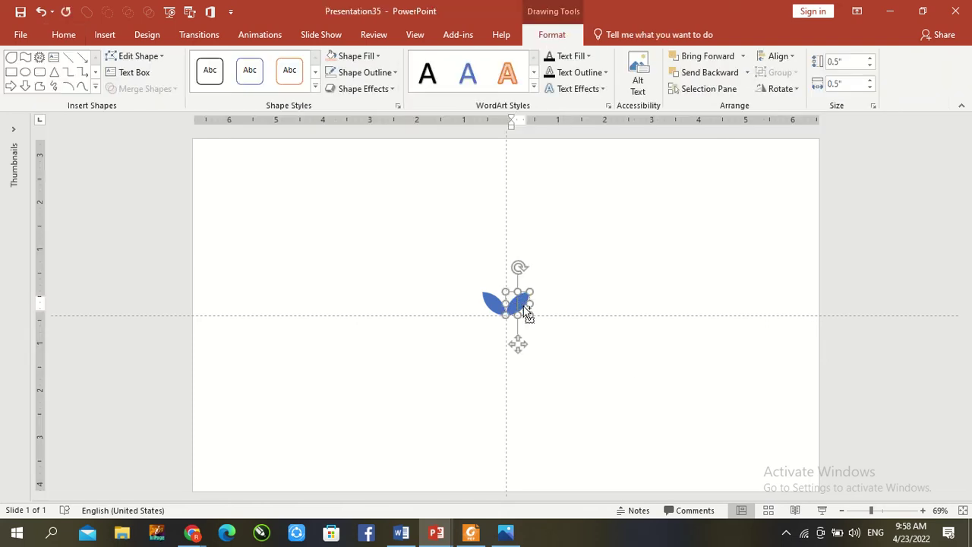
{"action": "left_click_drag", "start_coordinate": [523, 304], "coordinate": [521, 305]}
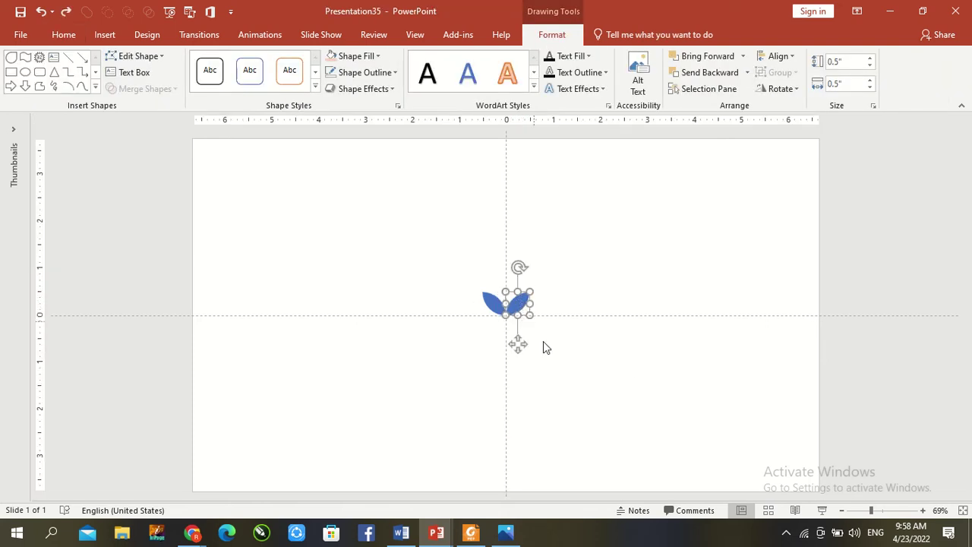
{"action": "left_click", "coordinate": [543, 347]}
Copy the right leaf upward, rotate it upright and centre it over the V
{"action": "left_click", "coordinate": [523, 309]}
{"action": "left_click_drag", "start_coordinate": [523, 310], "coordinate": [520, 285]}
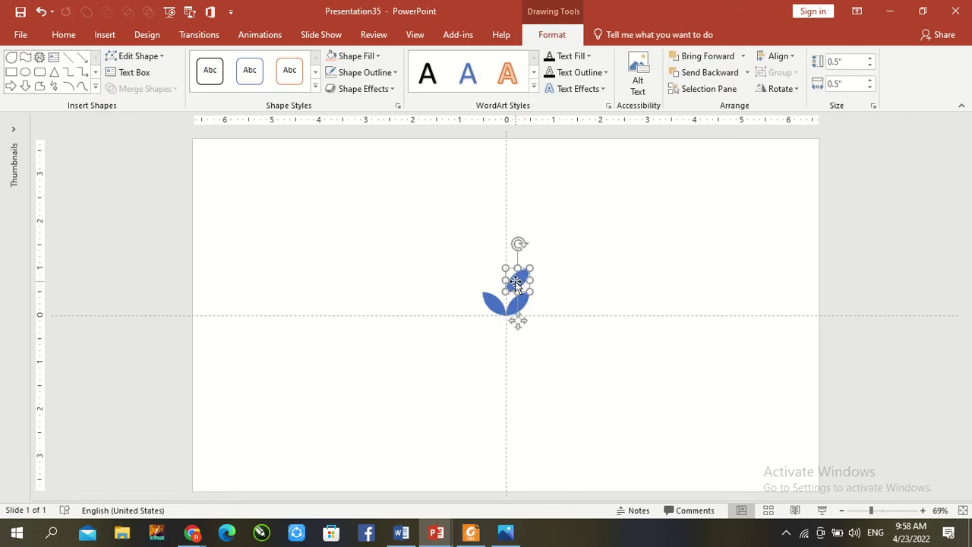
{"action": "left_click_drag", "start_coordinate": [518, 245], "coordinate": [488, 242]}
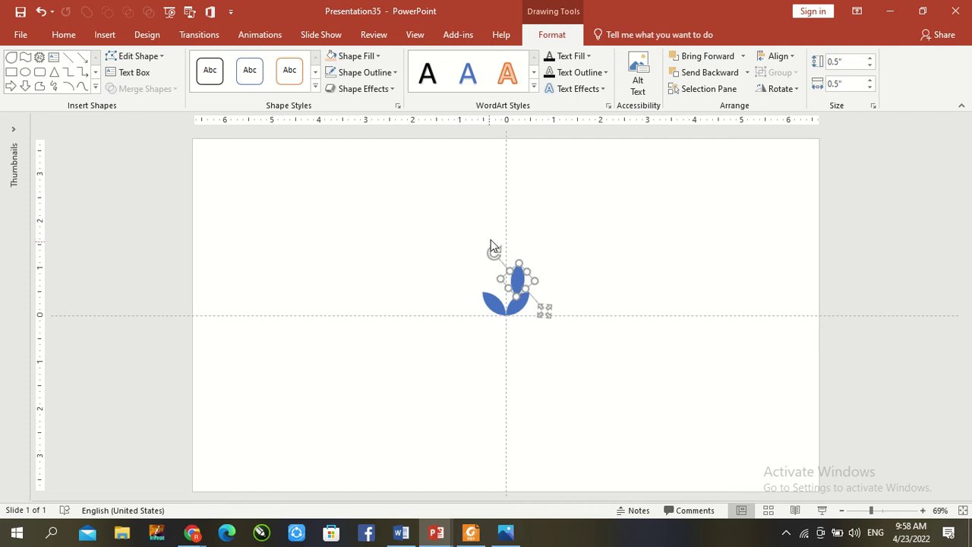
{"action": "left_click_drag", "start_coordinate": [519, 282], "coordinate": [507, 284]}
{"action": "left_click_drag", "start_coordinate": [508, 284], "coordinate": [509, 284]}
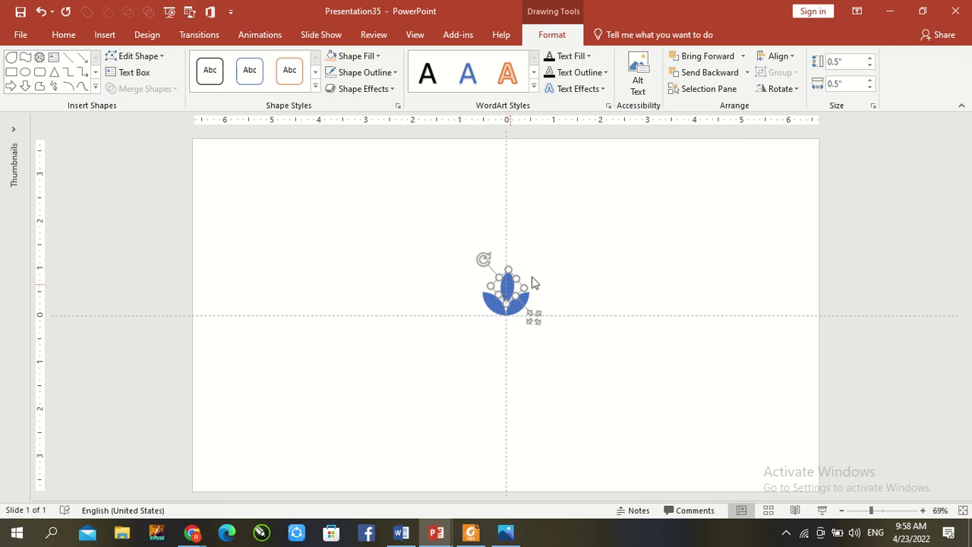
{"action": "left_click", "coordinate": [597, 234]}
Check the bud and slightly adjust the upright leaf's rotation
{"action": "left_click", "coordinate": [505, 282]}
{"action": "left_click", "coordinate": [558, 265]}
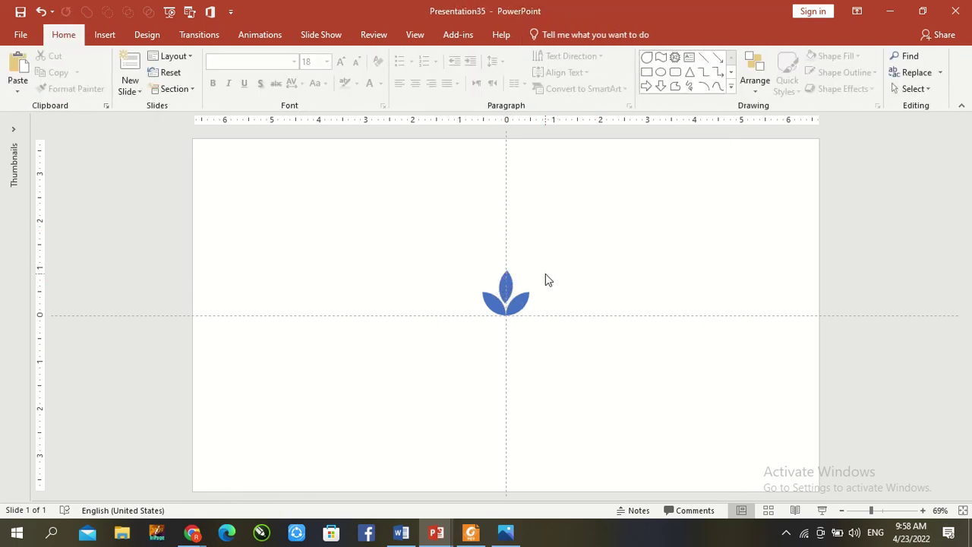
{"action": "left_click", "coordinate": [509, 283]}
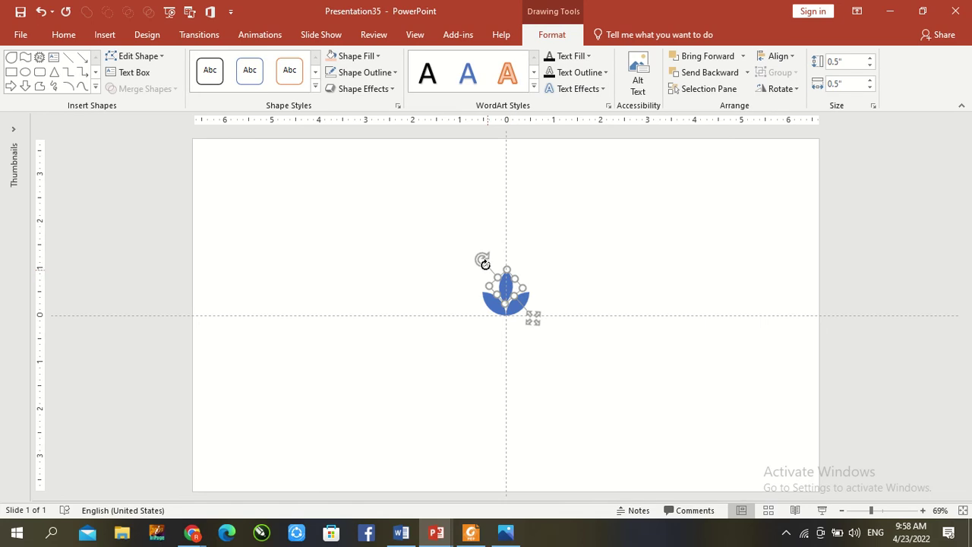
{"action": "left_click_drag", "start_coordinate": [485, 260], "coordinate": [485, 264]}
{"action": "left_click", "coordinate": [585, 250]}
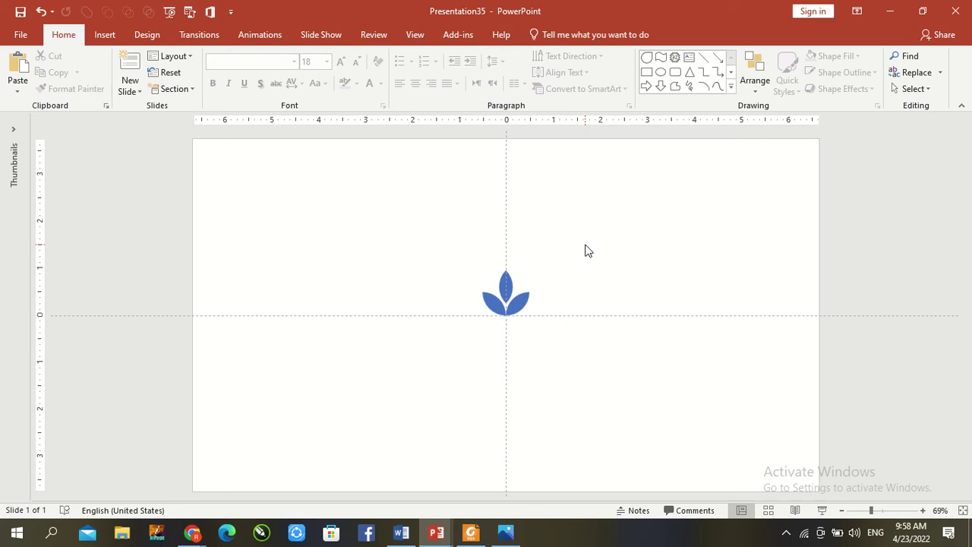
Try sampling a swatch colour for the two side leaves through Shape Fill
{"action": "left_click_drag", "start_coordinate": [523, 308], "coordinate": [498, 311]}
{"action": "left_click", "coordinate": [498, 311], "text": "shift"}
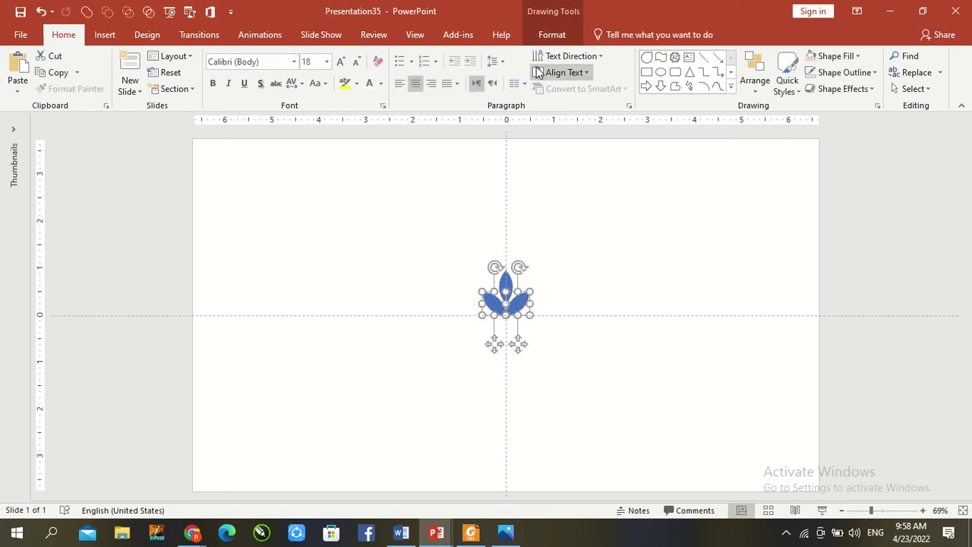
{"action": "left_click", "coordinate": [551, 35]}
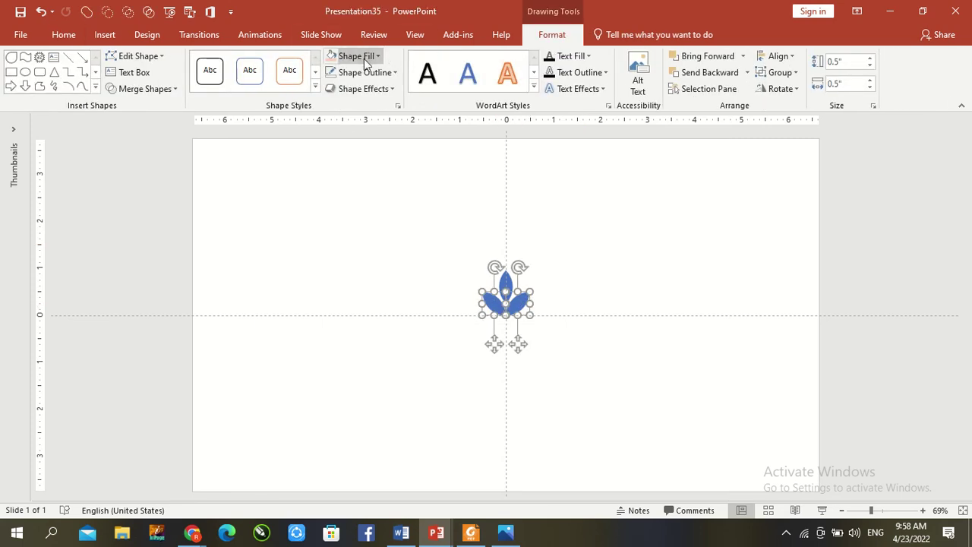
{"action": "left_click", "coordinate": [364, 58]}
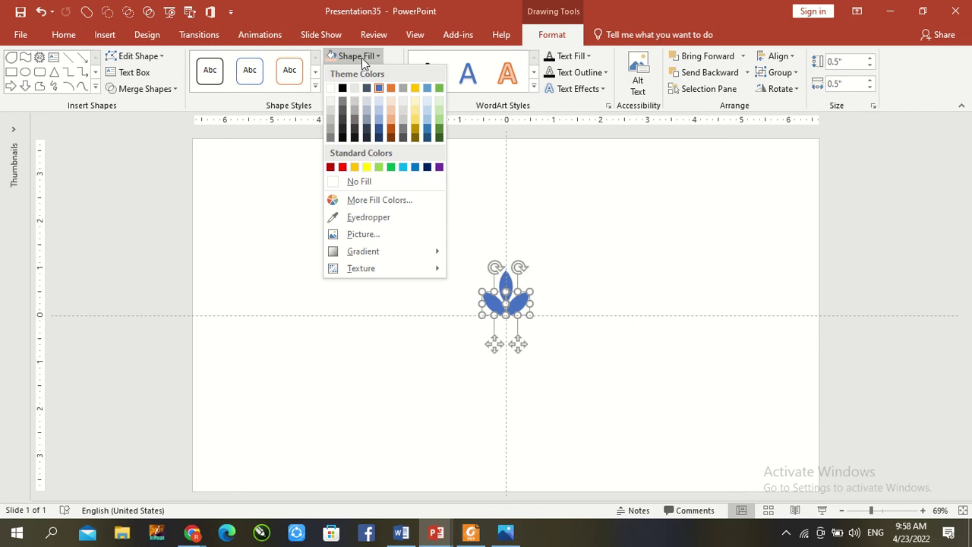
{"action": "mouse_move", "coordinate": [373, 4]}
{"action": "left_click", "coordinate": [387, 31]}
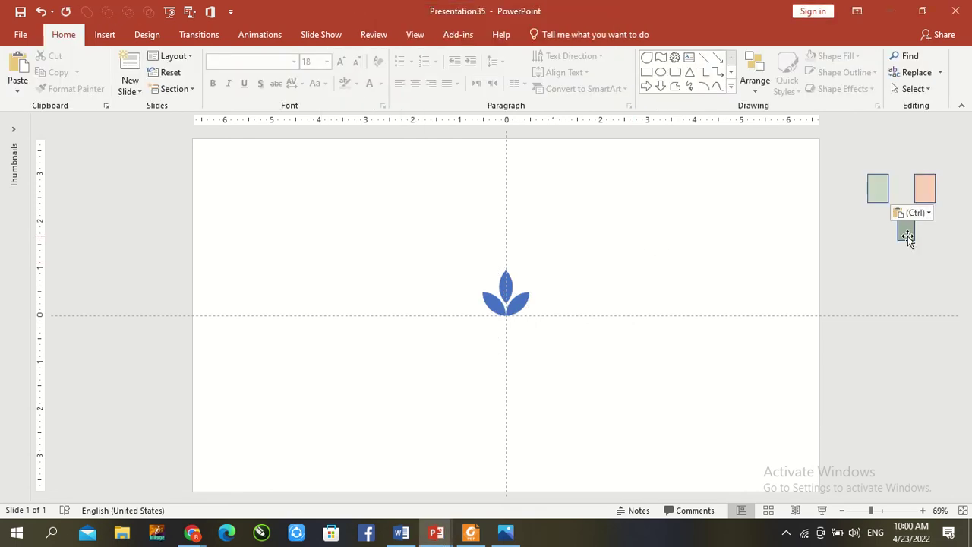
{"action": "left_click", "coordinate": [907, 234]}
{"action": "left_click", "coordinate": [647, 272]}
Fill both side leaves sage green using the Eyedropper on the sage square
{"action": "left_click", "coordinate": [521, 304]}
{"action": "left_click", "coordinate": [496, 304], "text": "shift"}
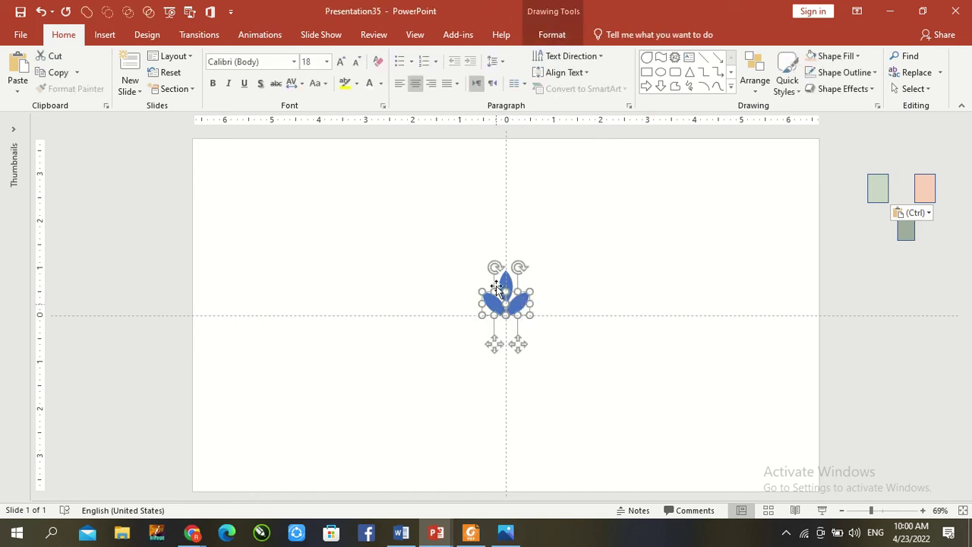
{"action": "left_click", "coordinate": [552, 35]}
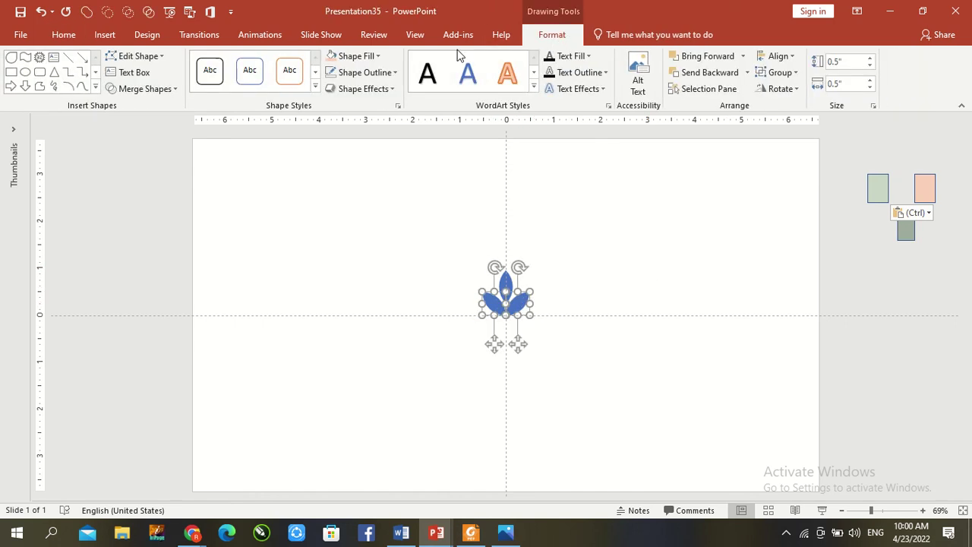
{"action": "left_click", "coordinate": [363, 58]}
{"action": "left_click", "coordinate": [340, 217]}
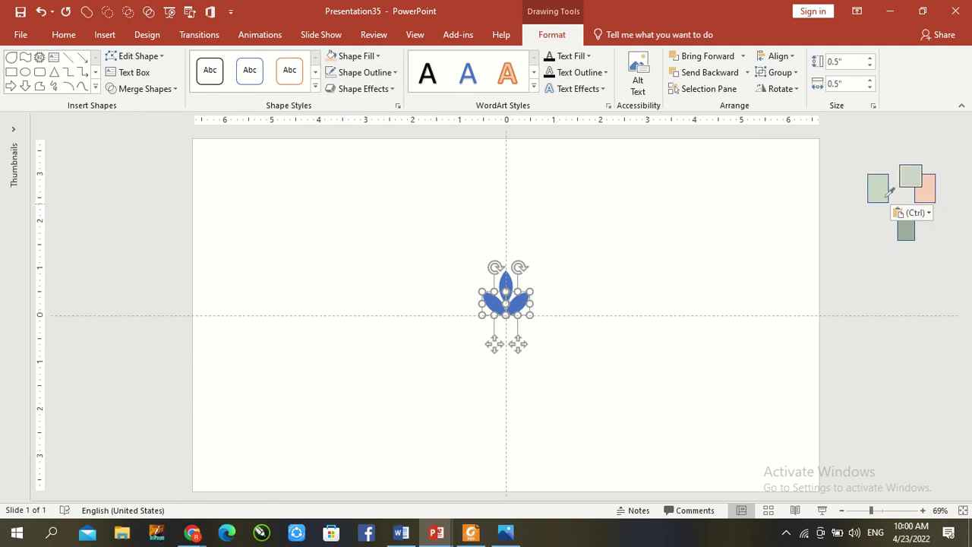
{"action": "left_click", "coordinate": [908, 229]}
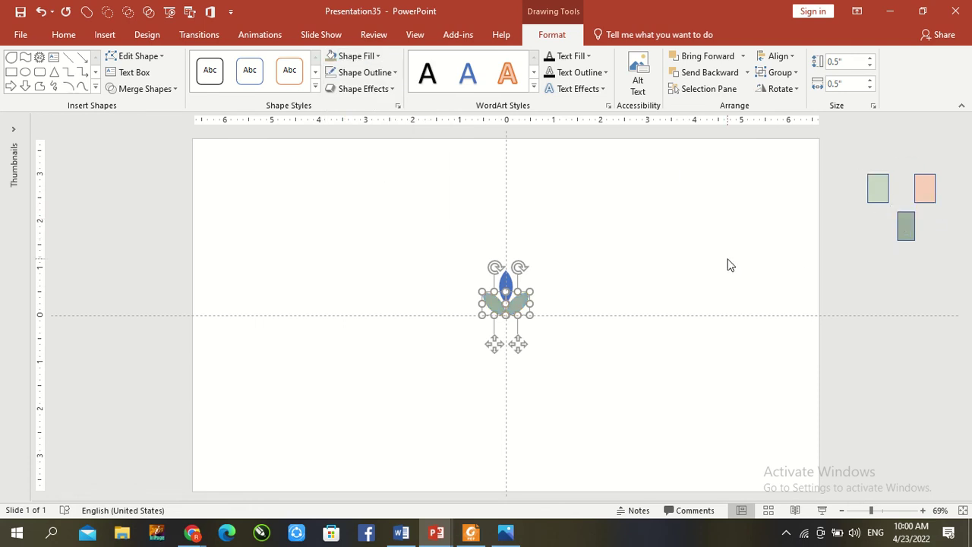
{"action": "left_click", "coordinate": [596, 279]}
Fill the upright bud peach using the Eyedropper on the peach square
{"action": "left_click", "coordinate": [508, 281]}
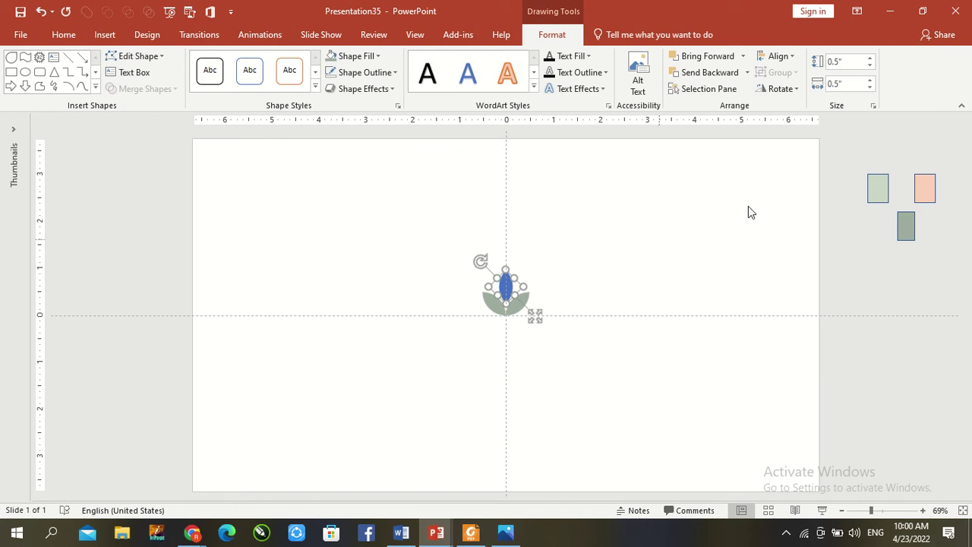
{"action": "left_click", "coordinate": [359, 55]}
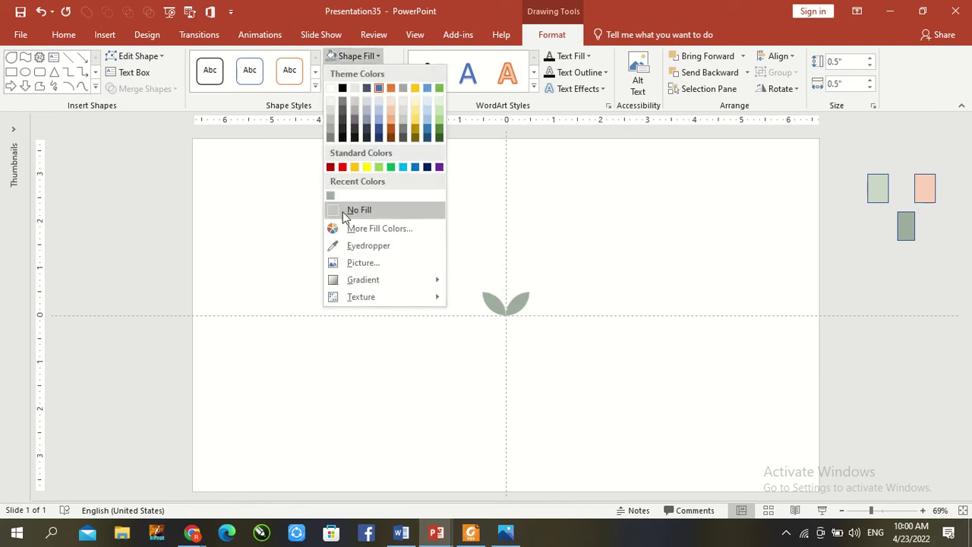
{"action": "left_click", "coordinate": [357, 245]}
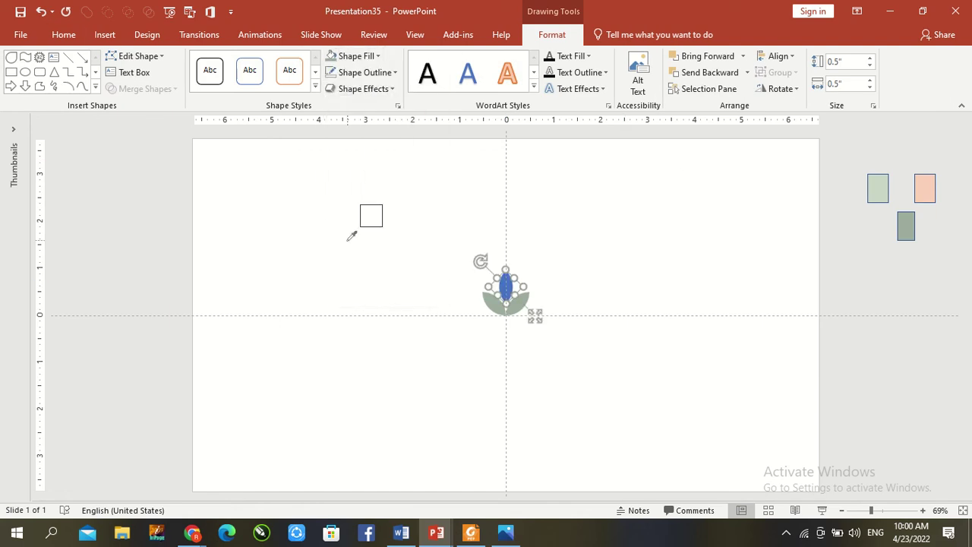
{"action": "left_click", "coordinate": [924, 186]}
{"action": "left_click", "coordinate": [722, 209]}
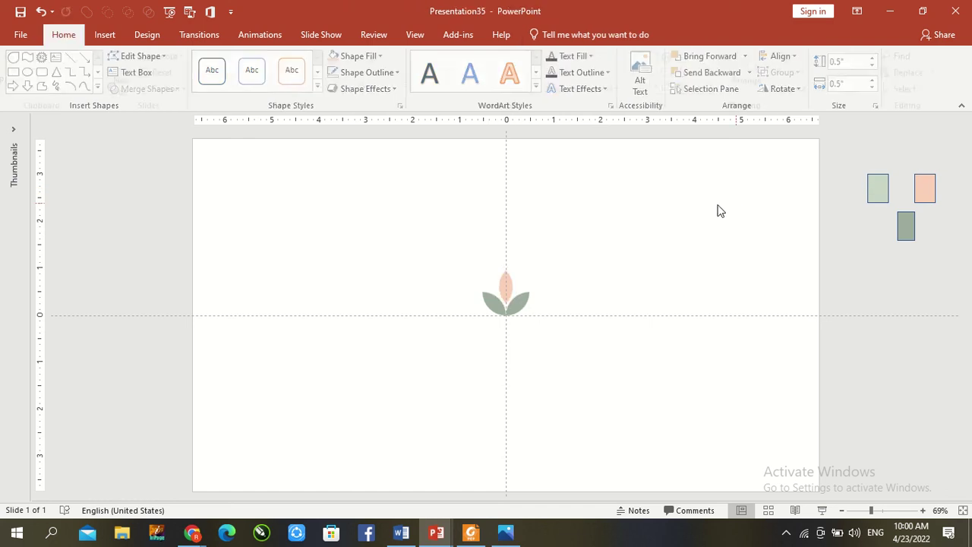
Fill the slide background pale sage green, eyedropped from the light green square
{"action": "right_click", "coordinate": [653, 205]}
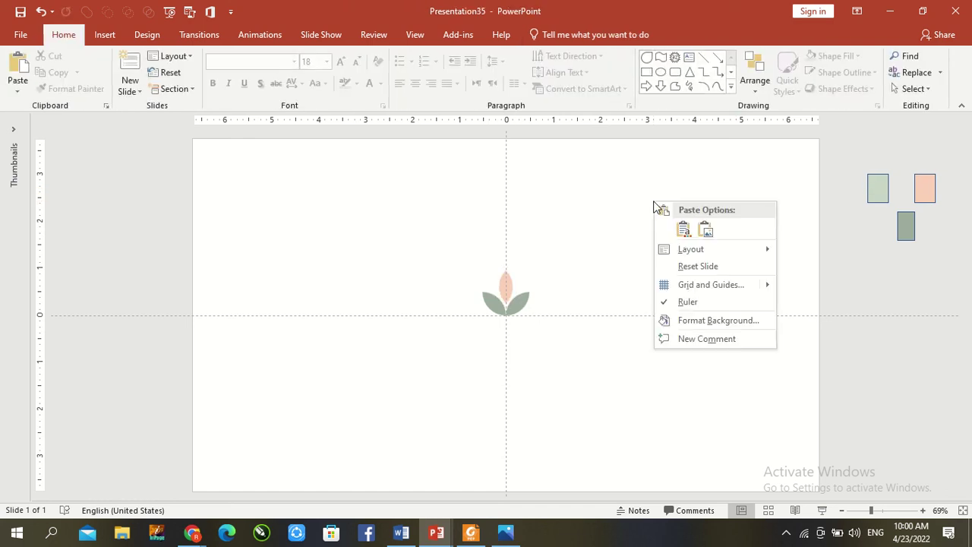
{"action": "left_click", "coordinate": [698, 319]}
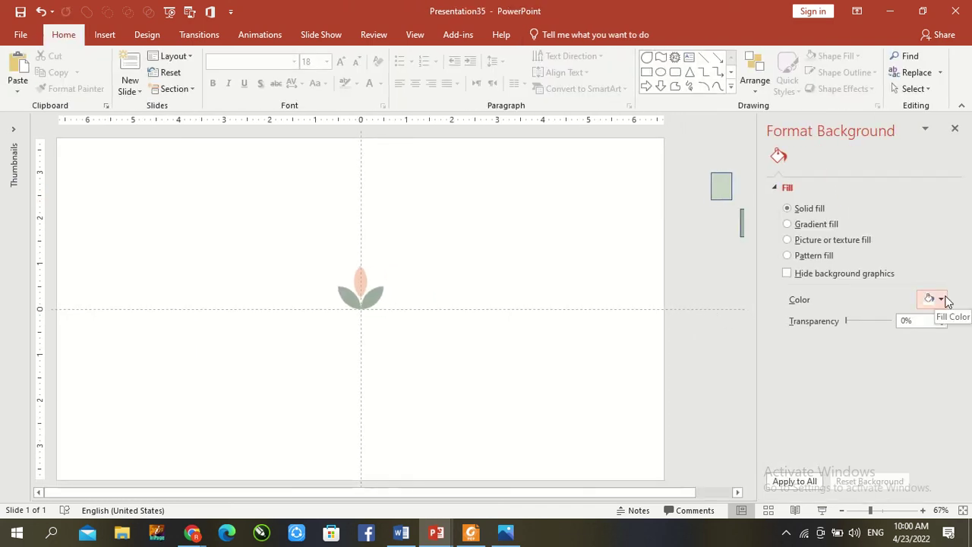
{"action": "left_click", "coordinate": [942, 300]}
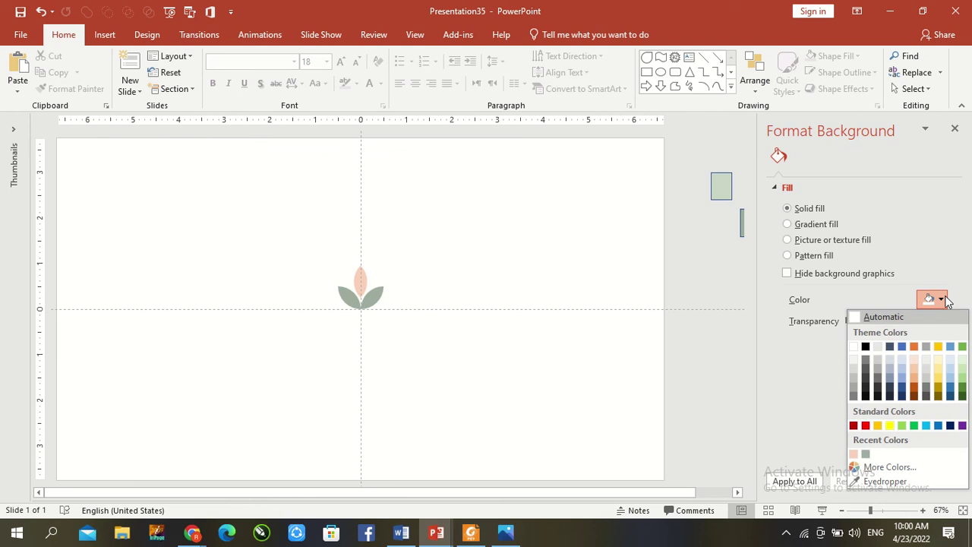
{"action": "left_click", "coordinate": [874, 480]}
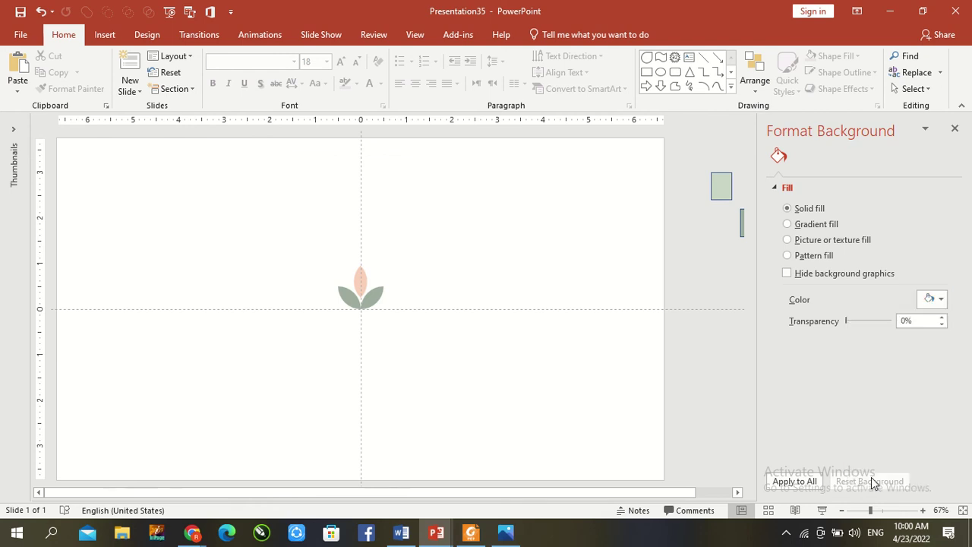
{"action": "left_click", "coordinate": [724, 186]}
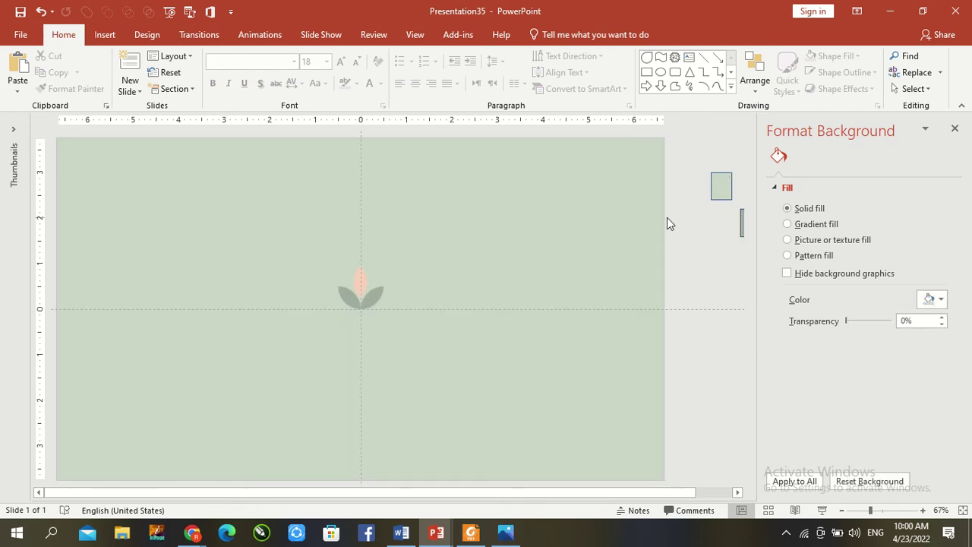
{"action": "left_click", "coordinate": [955, 128]}
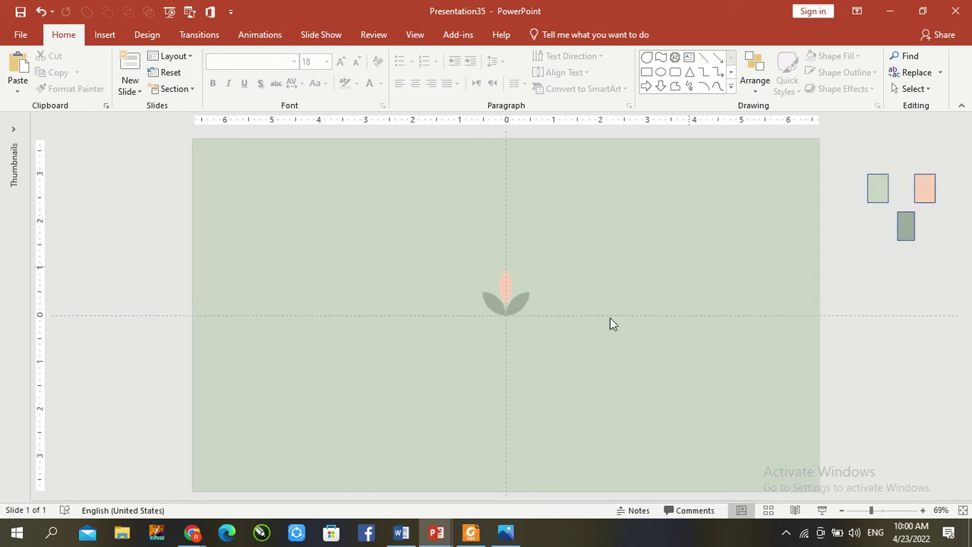
Delete the three colour squares, group the flower's shapes and move it top-left
{"action": "left_click_drag", "start_coordinate": [862, 151], "coordinate": [961, 340]}
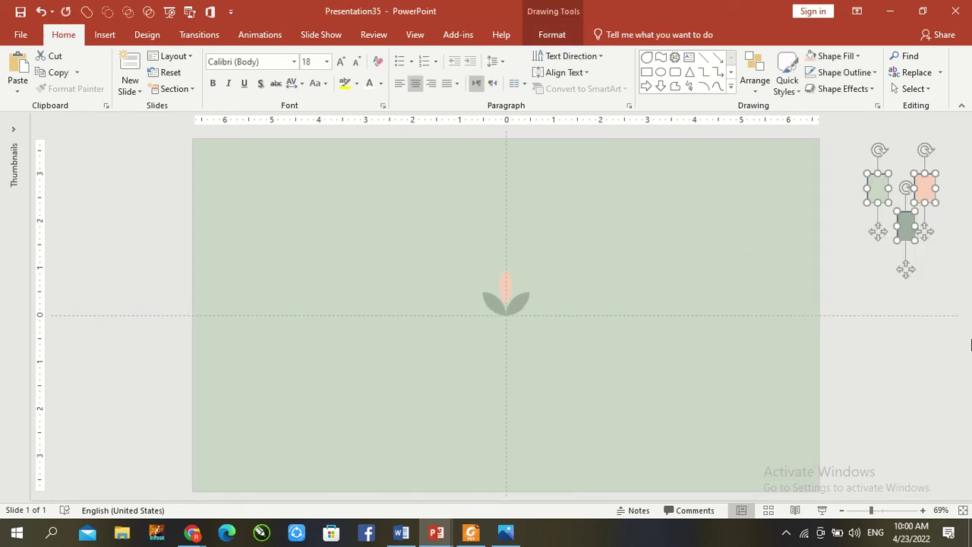
{"action": "key", "text": "Delete"}
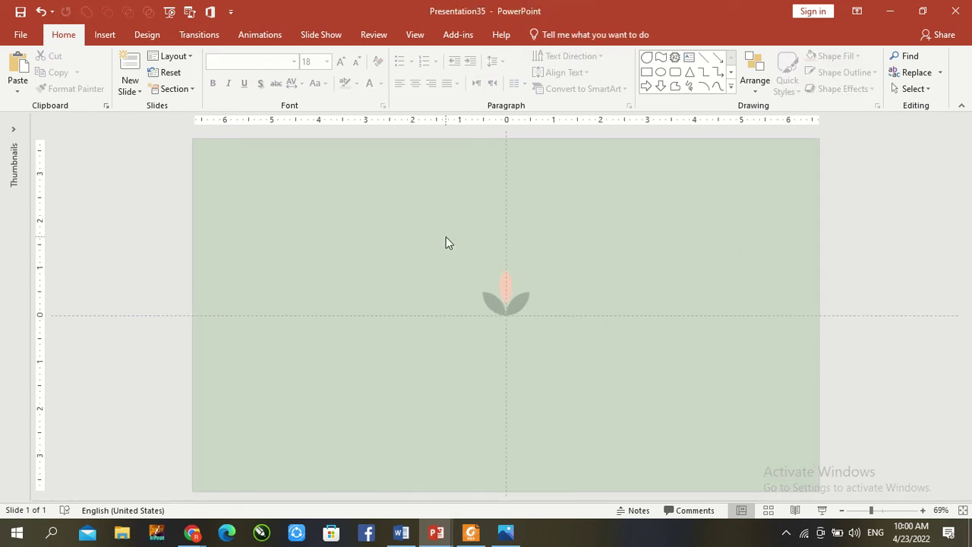
{"action": "left_click_drag", "start_coordinate": [448, 239], "coordinate": [622, 411]}
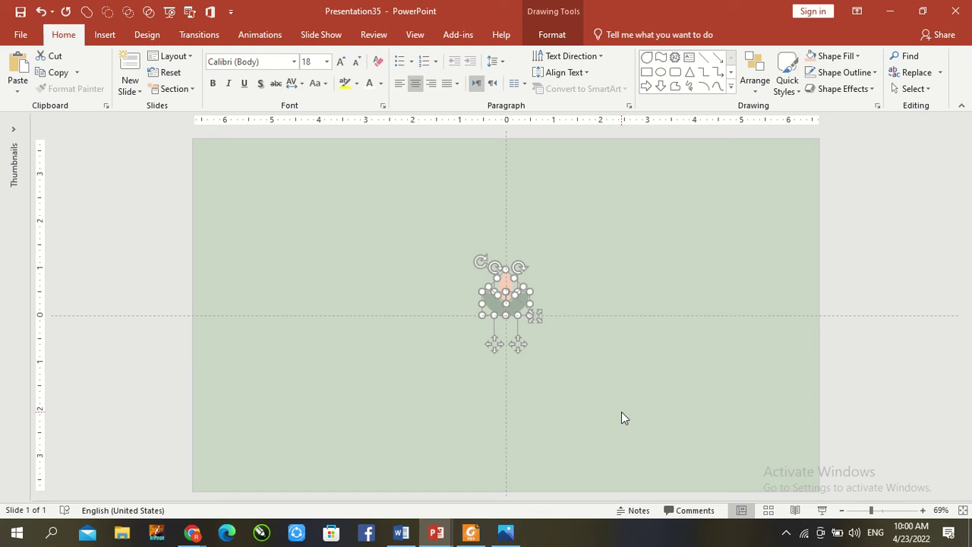
{"action": "key", "text": "ctrl+g"}
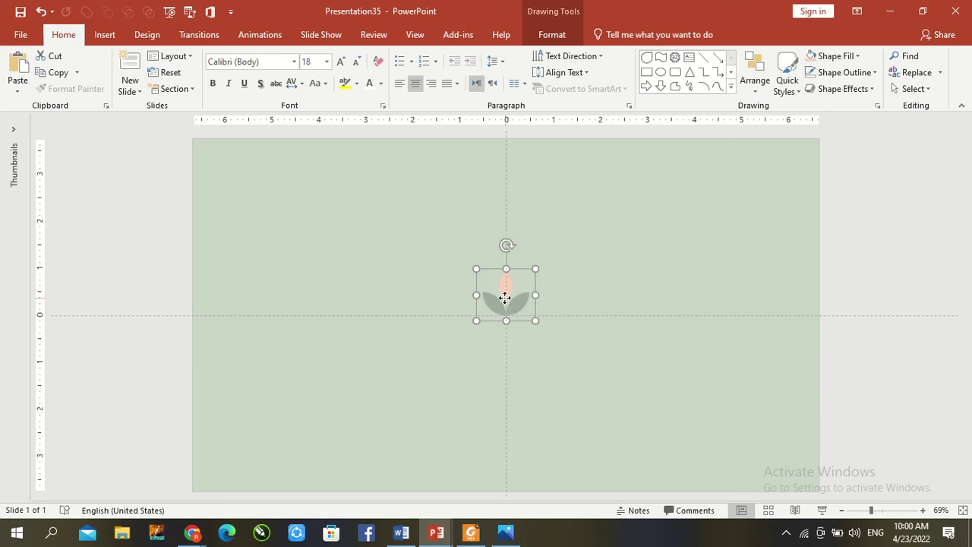
{"action": "left_click_drag", "start_coordinate": [505, 298], "coordinate": [220, 172]}
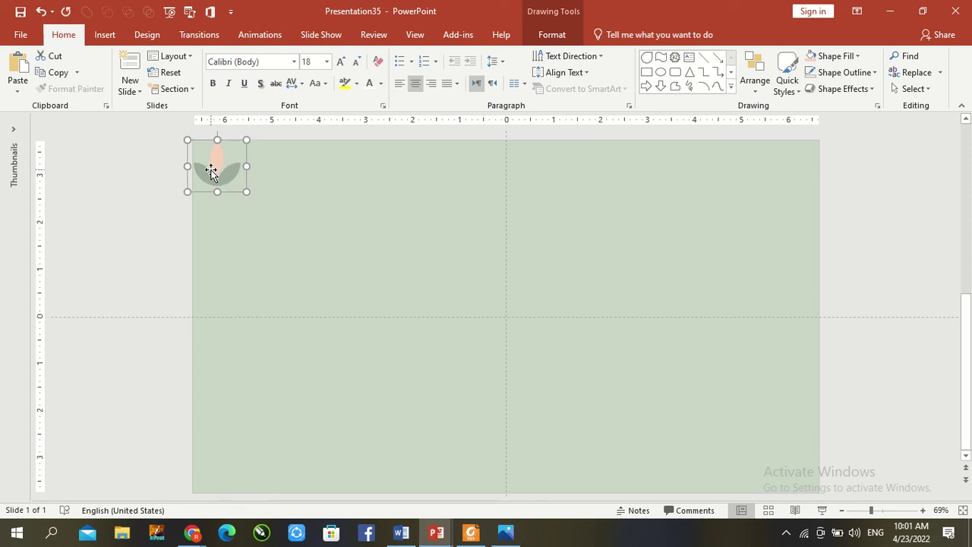
{"action": "left_click", "coordinate": [171, 157]}
{"action": "left_click_drag", "start_coordinate": [169, 139], "coordinate": [315, 254]}
Extend the flower copies into a full row of eleven buds along the slide's top edge
{"action": "left_click_drag", "start_coordinate": [223, 180], "coordinate": [275, 158]}
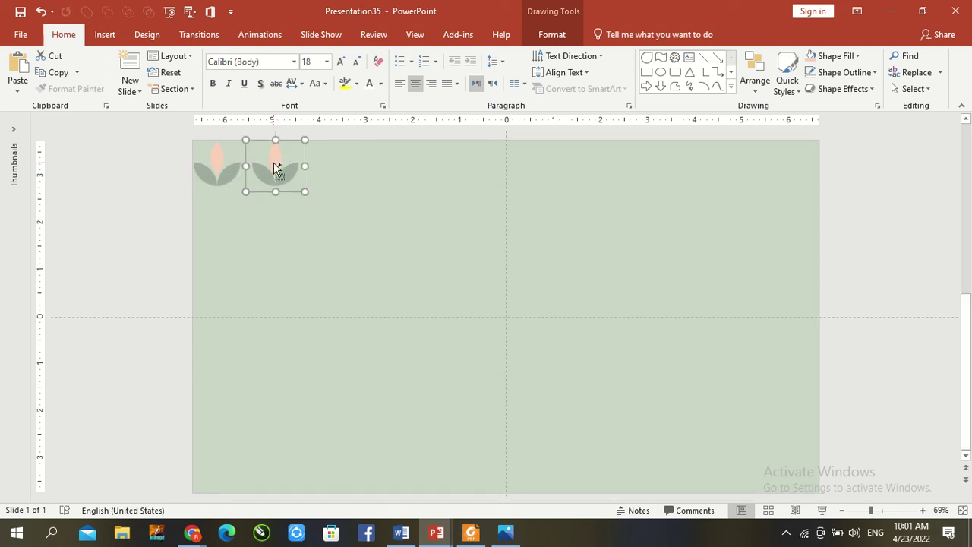
{"action": "key", "text": "ctrl+d"}
{"action": "key", "text": "ctrl+d"}
{"action": "key", "text": "ctrl+d"}
{"action": "key", "text": "ctrl+d"}
{"action": "key", "text": "ctrl+d"}
{"action": "key", "text": "ctrl+d"}
{"action": "key", "text": "ctrl+d"}
{"action": "key", "text": "ctrl+d"}
{"action": "key", "text": "ctrl+d"}
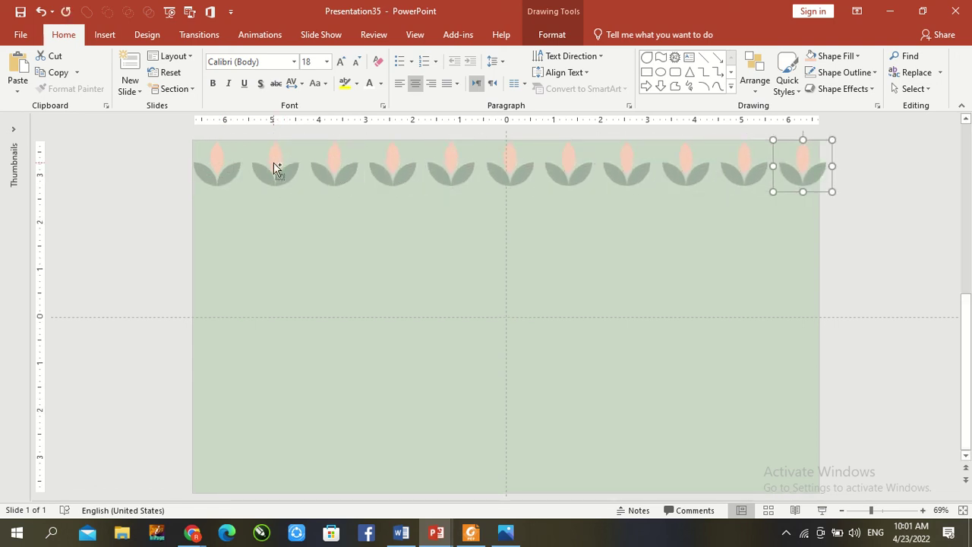
{"action": "left_click", "coordinate": [722, 279]}
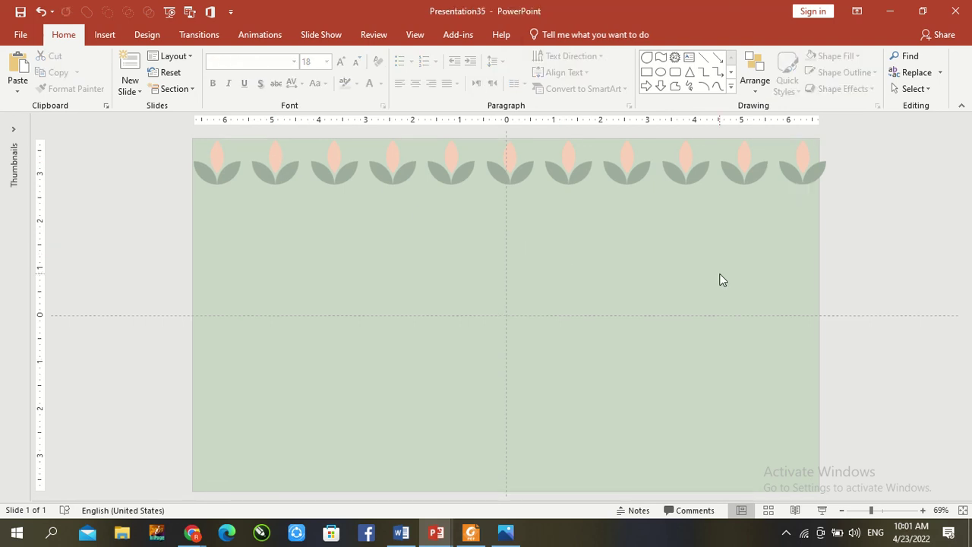
Group the eleven-flower row, duplicate it, and offset the copy as a staggered second row
{"action": "left_click", "coordinate": [864, 511]}
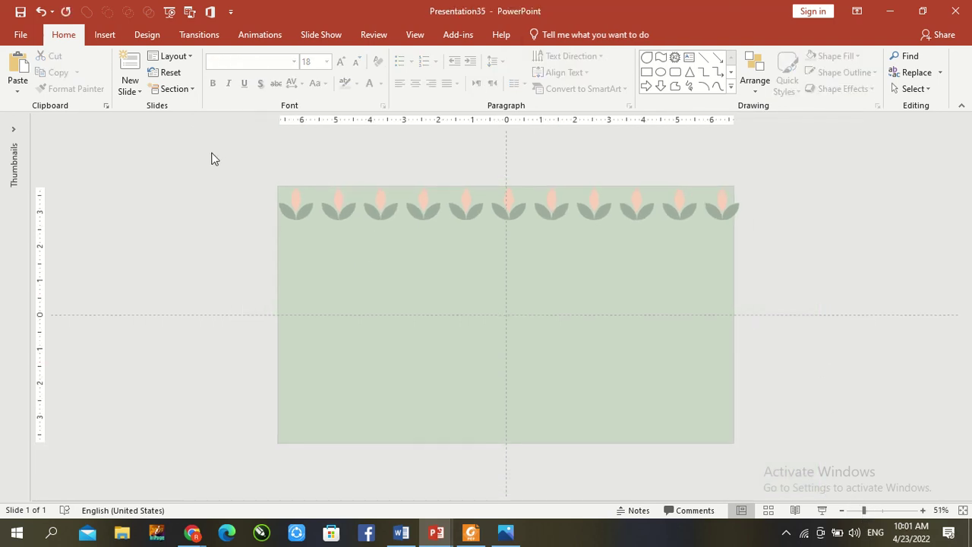
{"action": "mouse_move", "coordinate": [214, 148]}
{"action": "left_mouse_down"}
{"action": "mouse_move", "coordinate": [650, 332]}
{"action": "mouse_move", "coordinate": [850, 276]}
{"action": "left_mouse_up"}
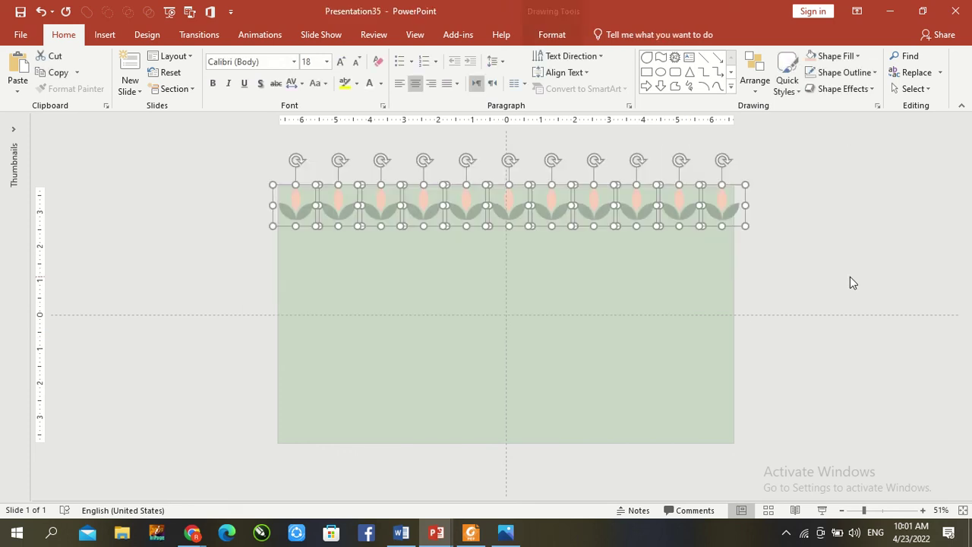
{"action": "key", "text": "ctrl+g"}
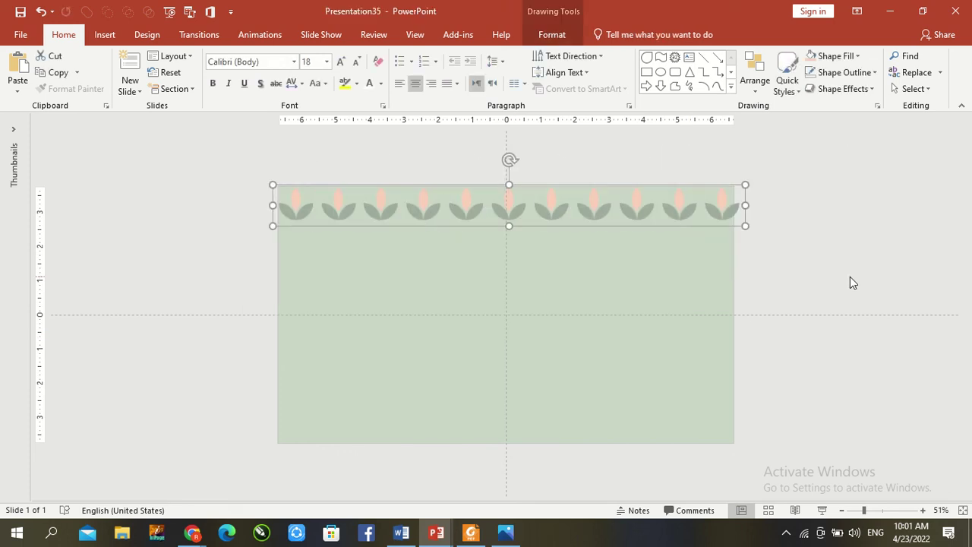
{"action": "key", "text": "ctrl+d"}
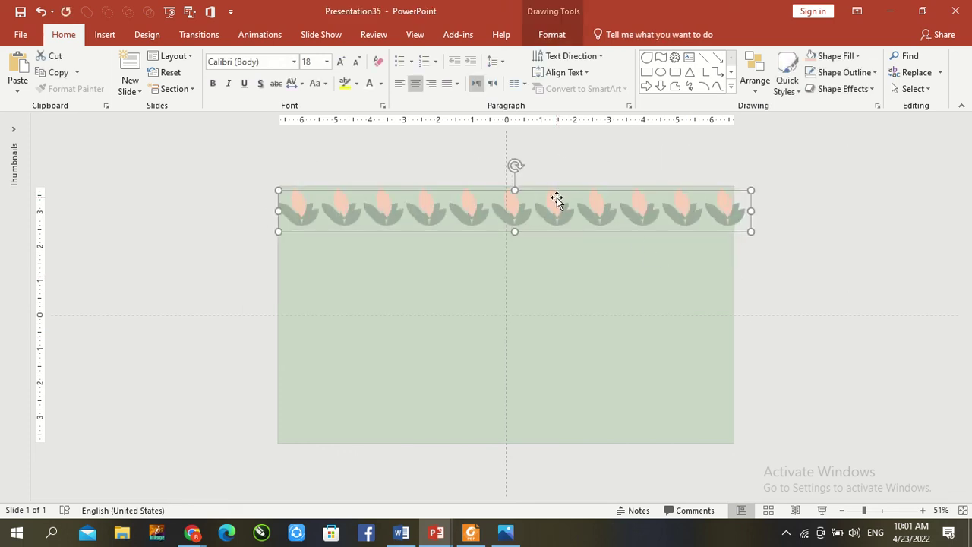
{"action": "left_click_drag", "start_coordinate": [556, 199], "coordinate": [573, 222]}
Fine-tune the staggered second row's position, undoing an accidental shift of the rows
{"action": "key", "text": "ctrl+Right"}
{"action": "key", "text": "ctrl+Right"}
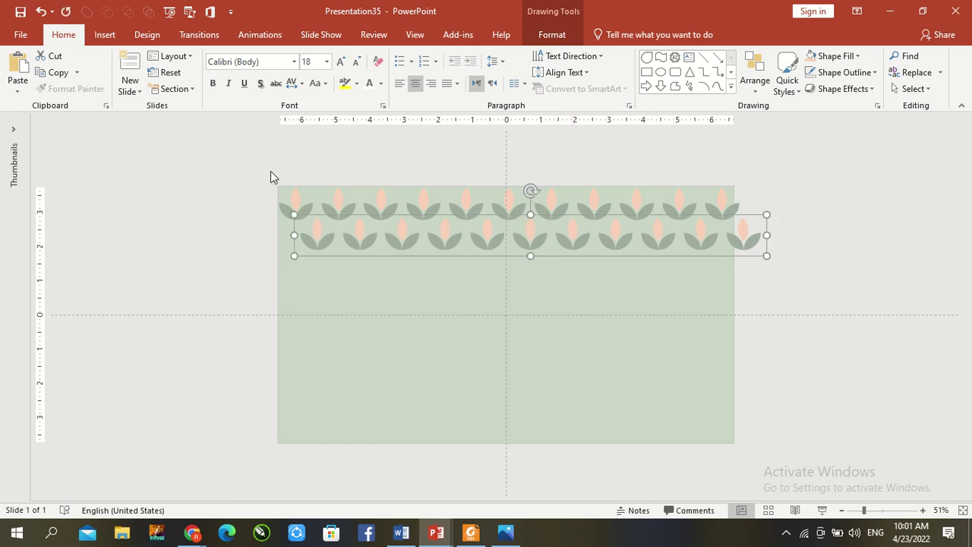
{"action": "key", "text": "ctrl+Left"}
{"action": "left_click_drag", "start_coordinate": [328, 240], "coordinate": [332, 237]}
{"action": "left_click", "coordinate": [235, 191]}
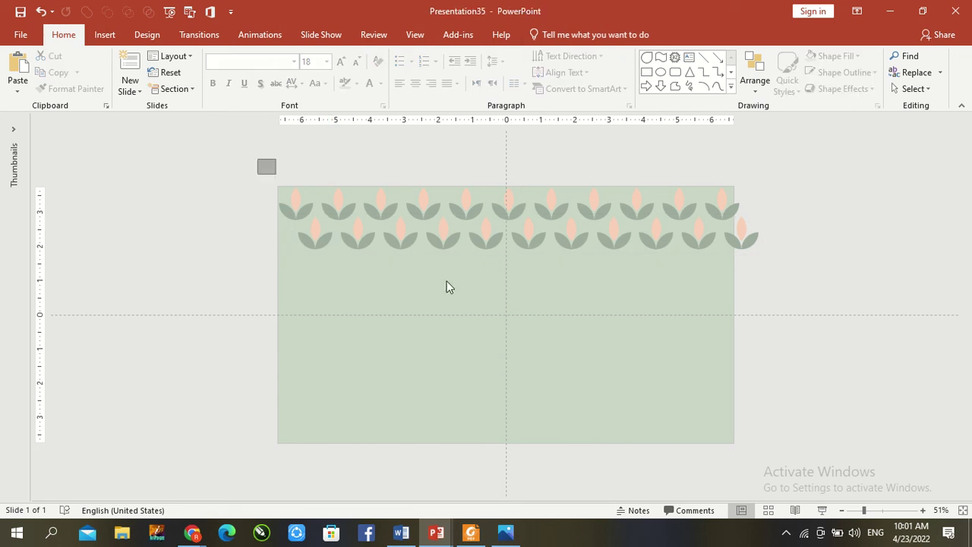
{"action": "mouse_move", "coordinate": [447, 286]}
{"action": "left_mouse_down"}
{"action": "mouse_move", "coordinate": [707, 310]}
{"action": "mouse_move", "coordinate": [835, 293]}
{"action": "left_mouse_up"}
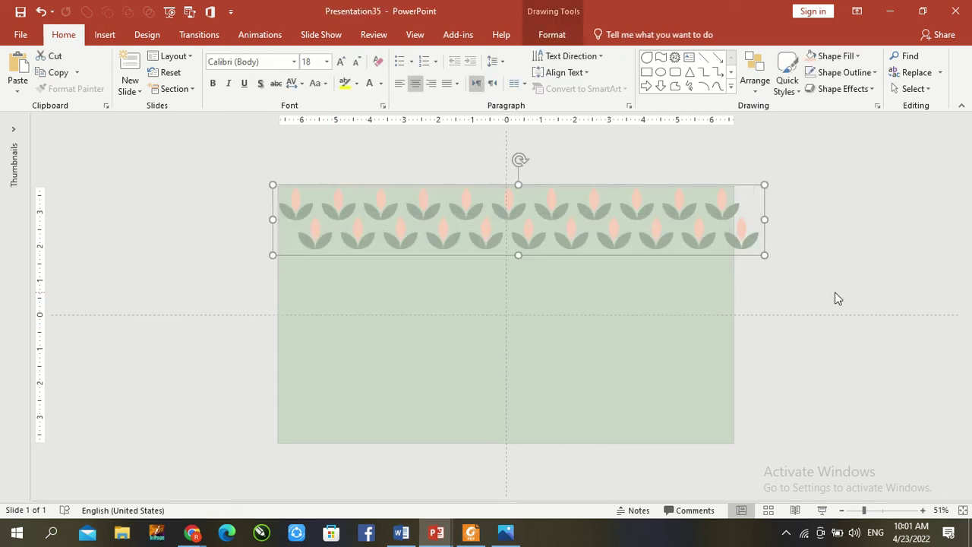
{"action": "key", "text": "ctrl+z"}
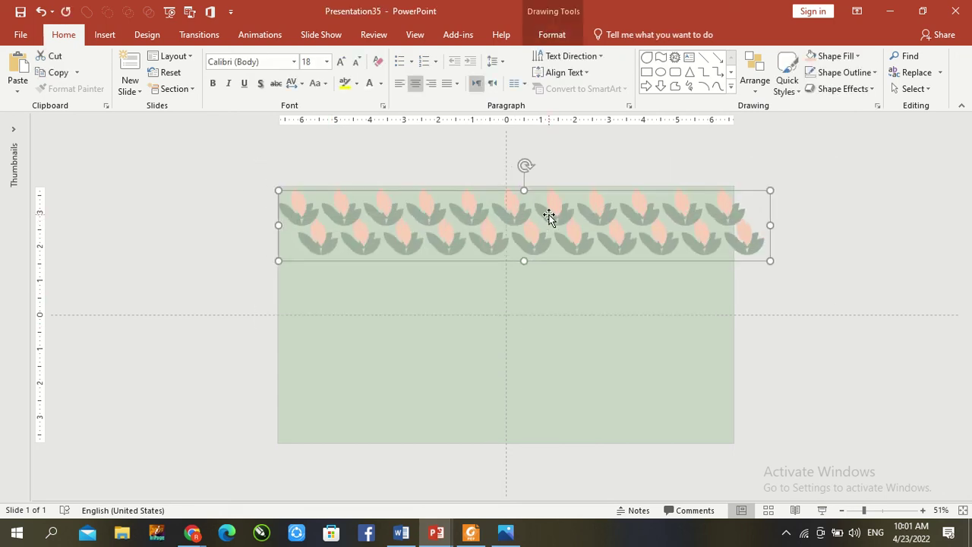
Copy the two flower rows below the originals and group all four rows together
{"action": "left_click_drag", "start_coordinate": [550, 216], "coordinate": [543, 268]}
{"action": "left_click", "coordinate": [828, 332]}
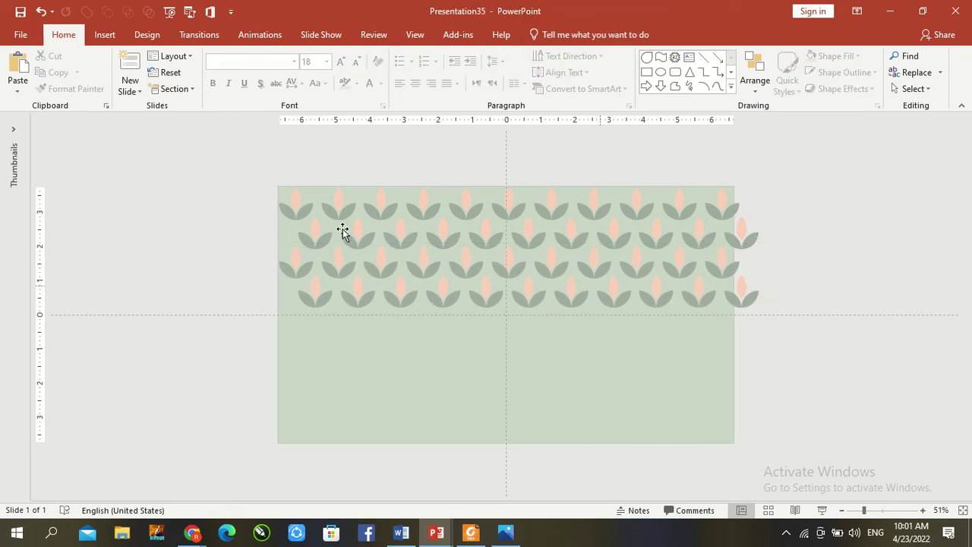
{"action": "mouse_move", "coordinate": [243, 165]}
{"action": "left_mouse_down"}
{"action": "mouse_move", "coordinate": [484, 321]}
{"action": "mouse_move", "coordinate": [825, 397]}
{"action": "mouse_move", "coordinate": [831, 391]}
{"action": "left_mouse_up"}
{"action": "key", "text": "ctrl+g"}
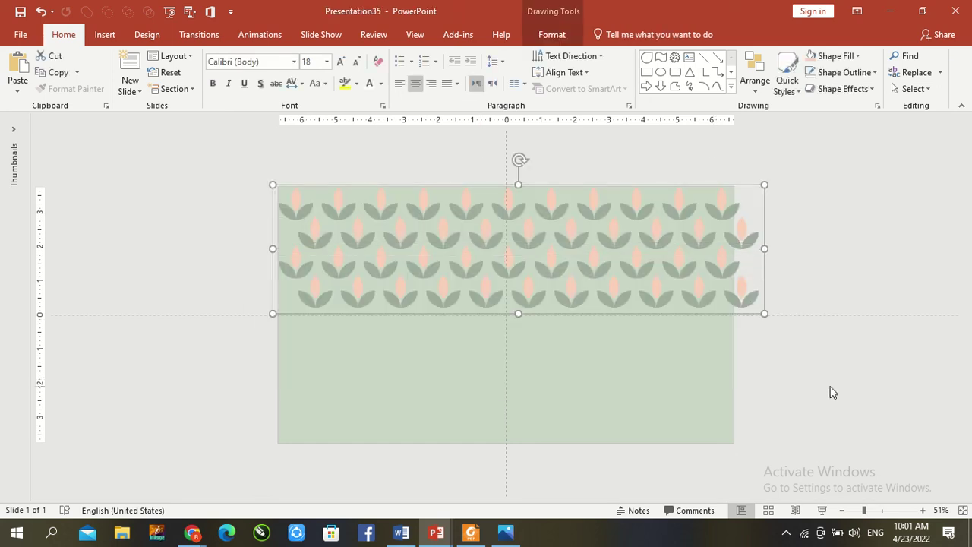
Copy the four-row group into the slide's lower half to make eight rows
{"action": "key", "text": "Right"}
{"action": "key", "text": "Right"}
{"action": "key", "text": "Down"}
{"action": "key", "text": "Down"}
{"action": "mouse_move", "coordinate": [514, 245]}
{"action": "left_mouse_down"}
{"action": "mouse_move", "coordinate": [512, 386]}
{"action": "mouse_move", "coordinate": [512, 365]}
{"action": "mouse_move", "coordinate": [514, 373]}
{"action": "left_mouse_up"}
Try to select the single flower overhanging the slide's right edge inside the group
{"action": "left_click", "coordinate": [831, 403]}
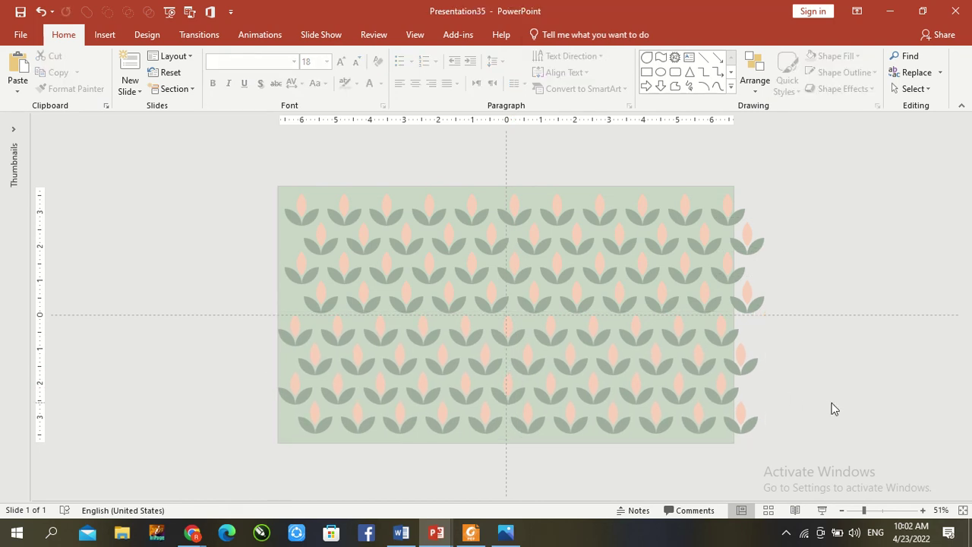
{"action": "left_click", "coordinate": [750, 235]}
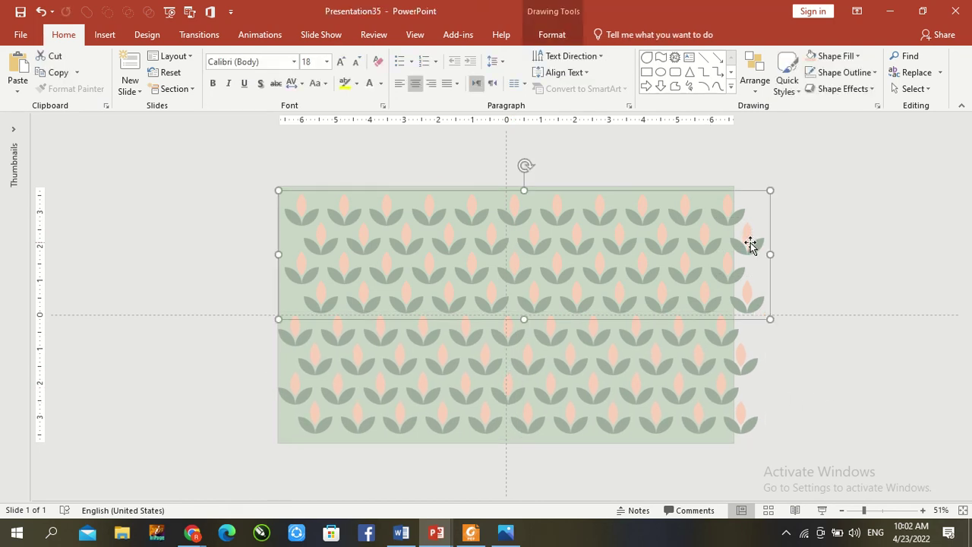
{"action": "left_click", "coordinate": [750, 240]}
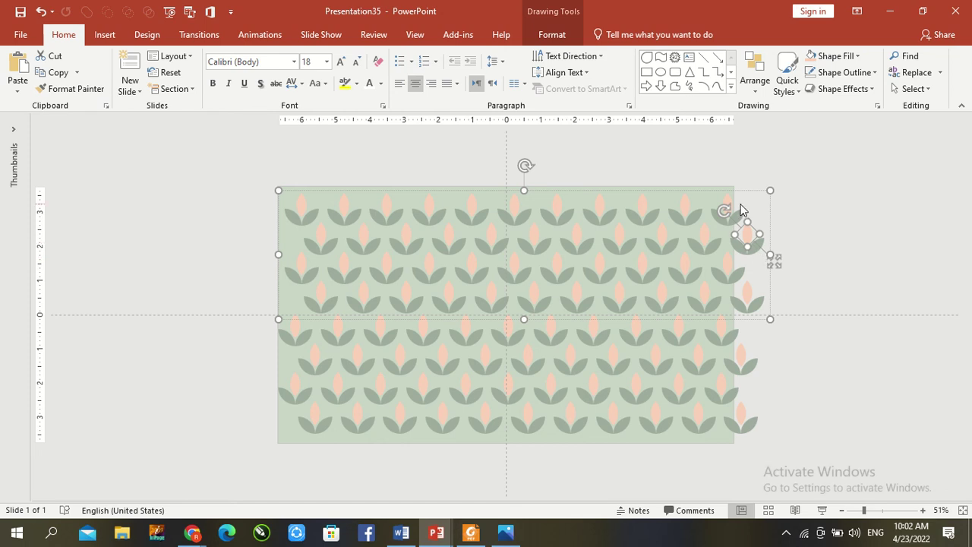
{"action": "left_click", "coordinate": [883, 333]}
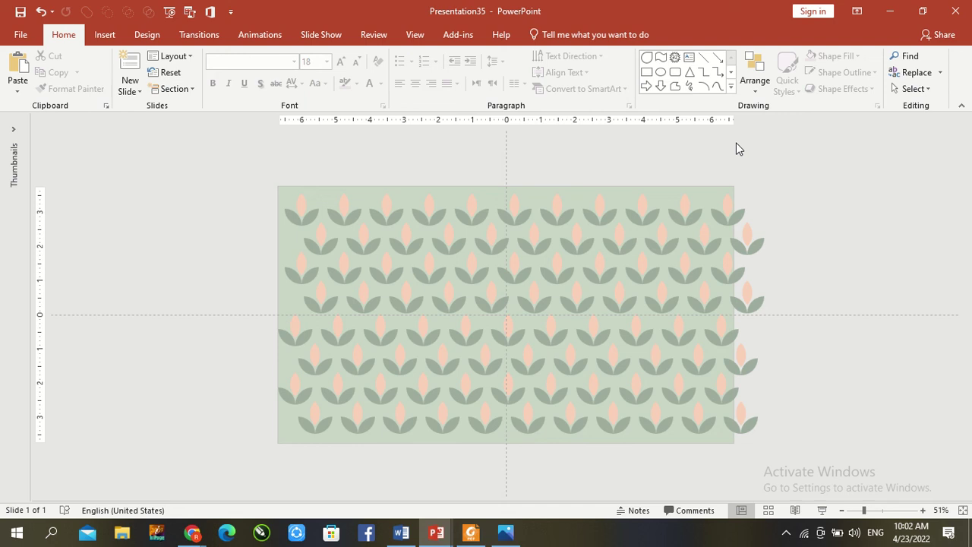
{"action": "left_click_drag", "start_coordinate": [731, 172], "coordinate": [783, 445]}
Ungroup both flower pattern groups via the right-click Group menu
{"action": "mouse_move", "coordinate": [217, 165]}
{"action": "left_mouse_down"}
{"action": "mouse_move", "coordinate": [600, 449]}
{"action": "mouse_move", "coordinate": [798, 477]}
{"action": "left_mouse_up"}
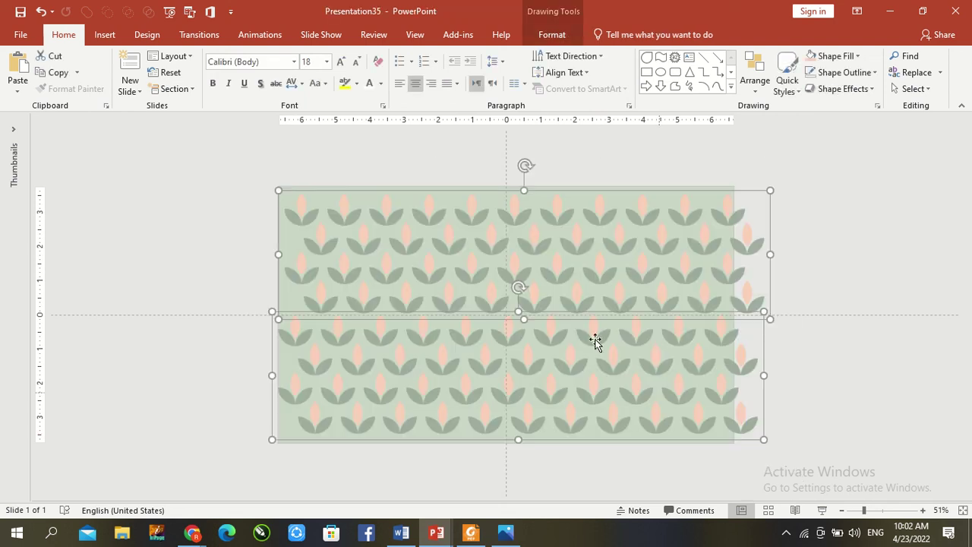
{"action": "right_click", "coordinate": [562, 228]}
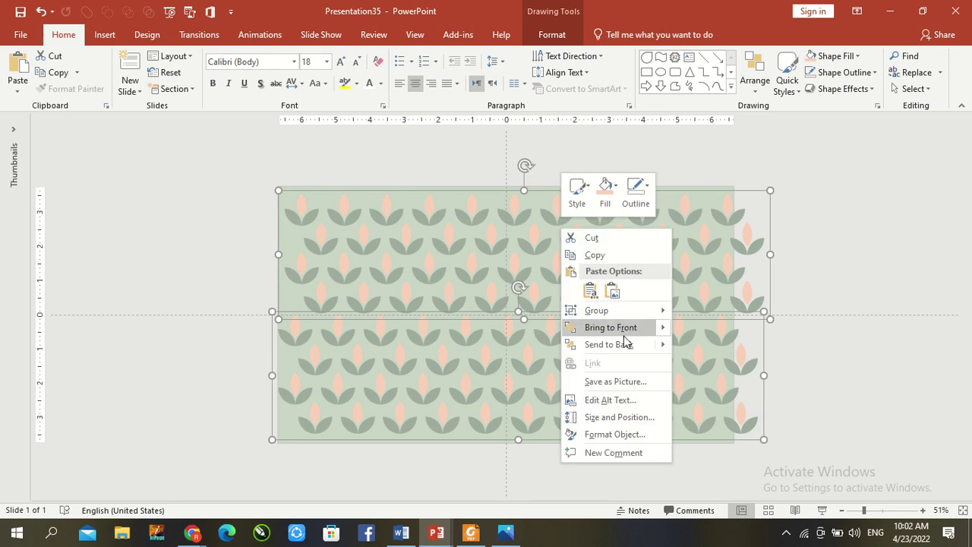
{"action": "mouse_move", "coordinate": [658, 313]}
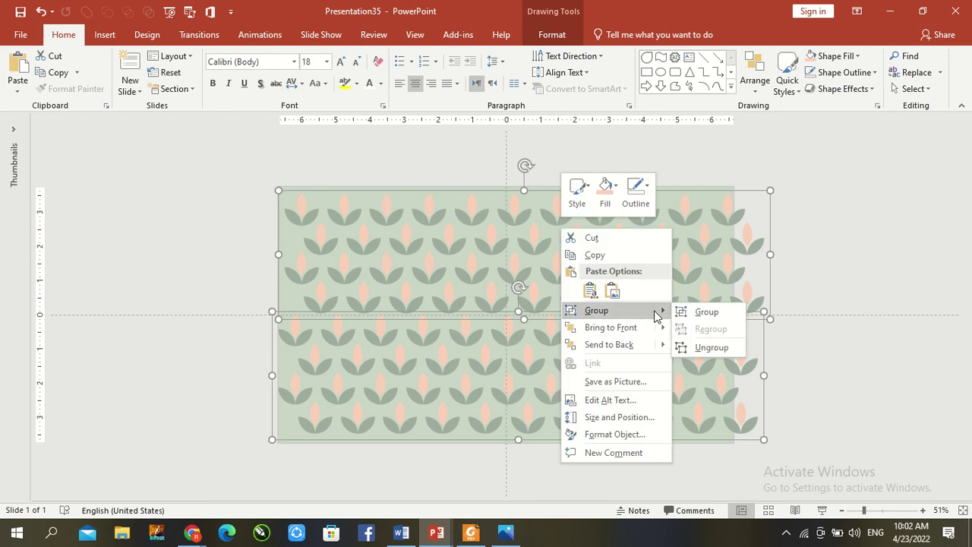
{"action": "left_click", "coordinate": [706, 346]}
Delete the flower overhanging the right end of the fourth row
{"action": "left_click", "coordinate": [814, 272]}
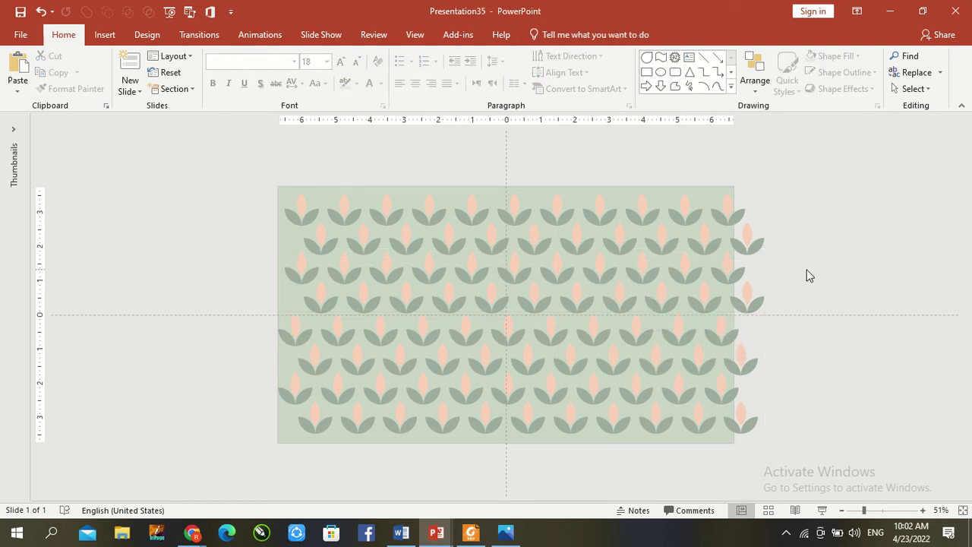
{"action": "left_click", "coordinate": [750, 296]}
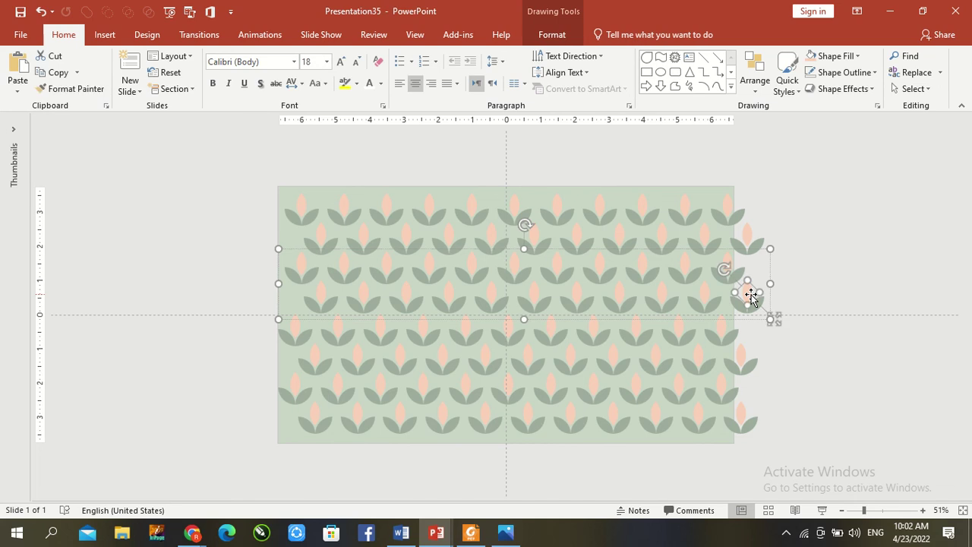
{"action": "key", "text": "Delete"}
{"action": "key", "text": "ctrl+z"}
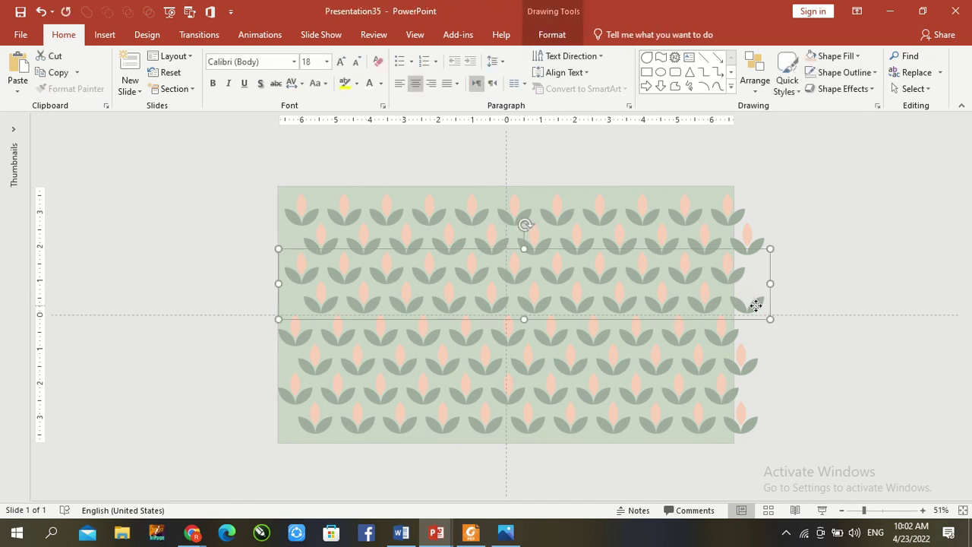
{"action": "key", "text": "Delete"}
{"action": "key", "text": "ctrl+z"}
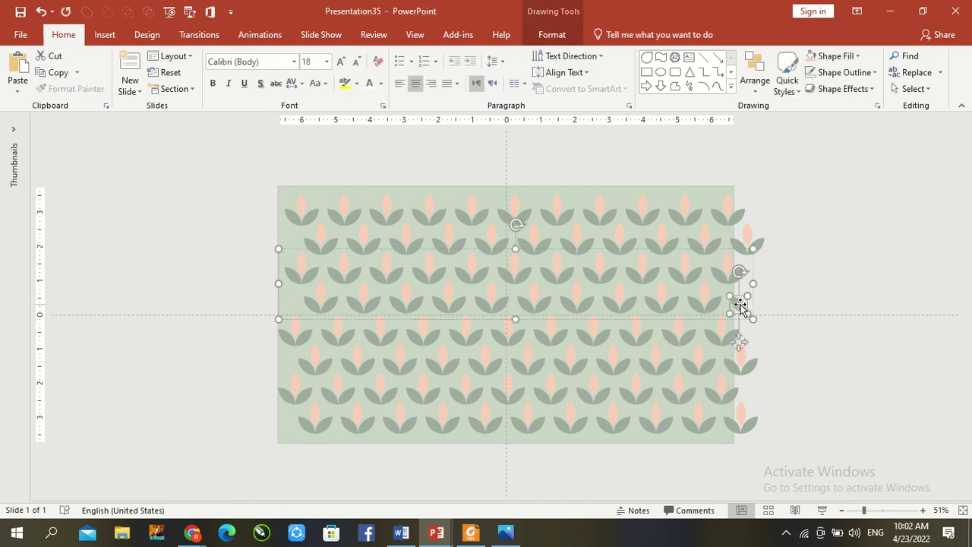
{"action": "key", "text": "Delete"}
{"action": "key", "text": "ctrl+z"}
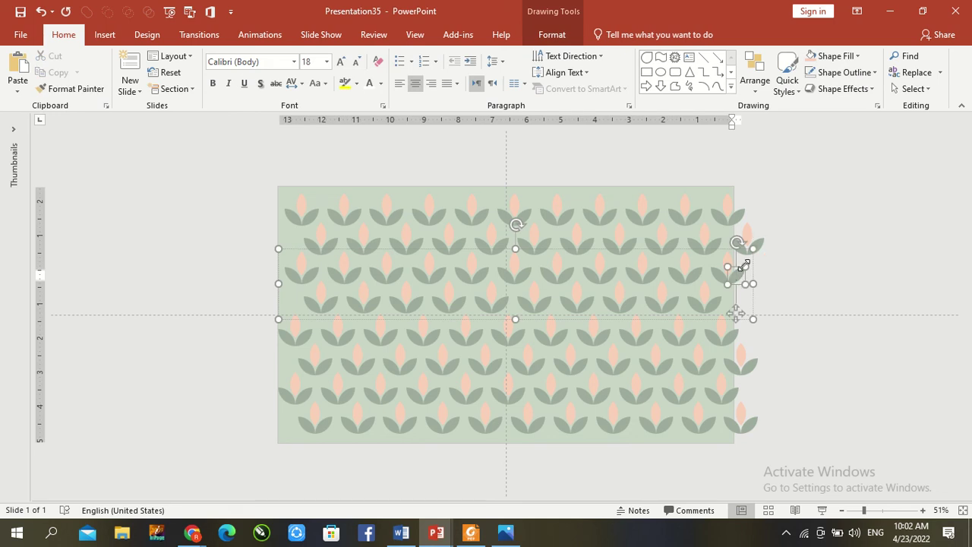
{"action": "key", "text": "Escape"}
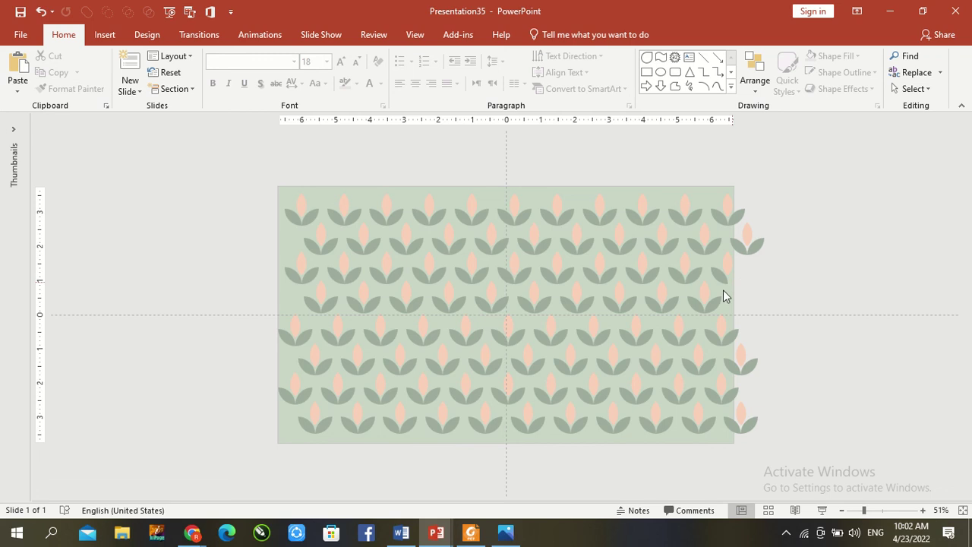
Delete the bottom two flower rows
{"action": "left_click", "coordinate": [702, 283]}
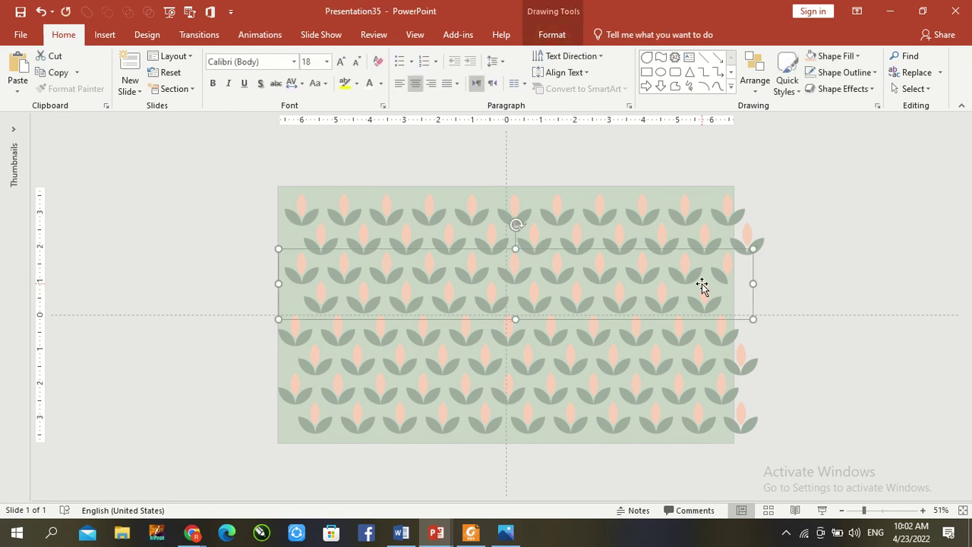
{"action": "key", "text": "Escape"}
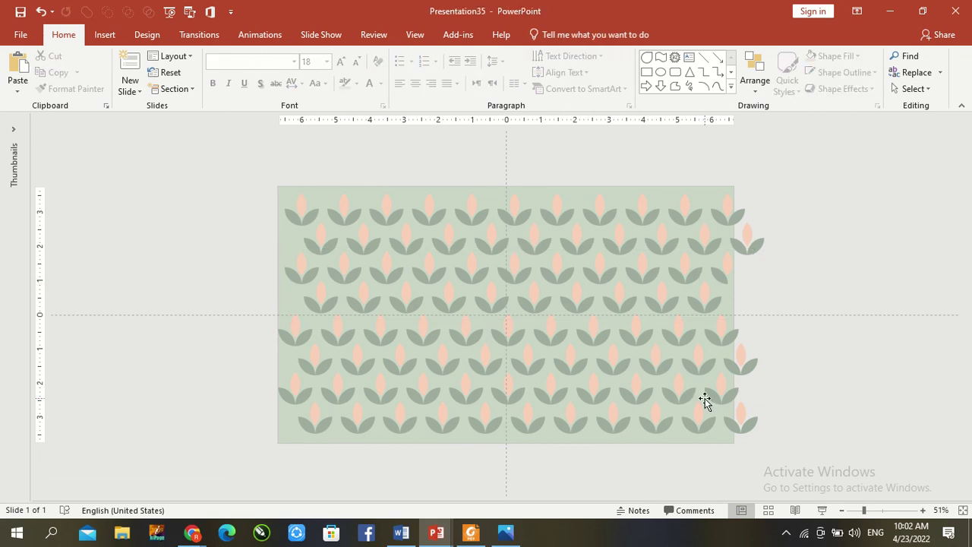
{"action": "left_click", "coordinate": [705, 398]}
{"action": "key", "text": "Delete"}
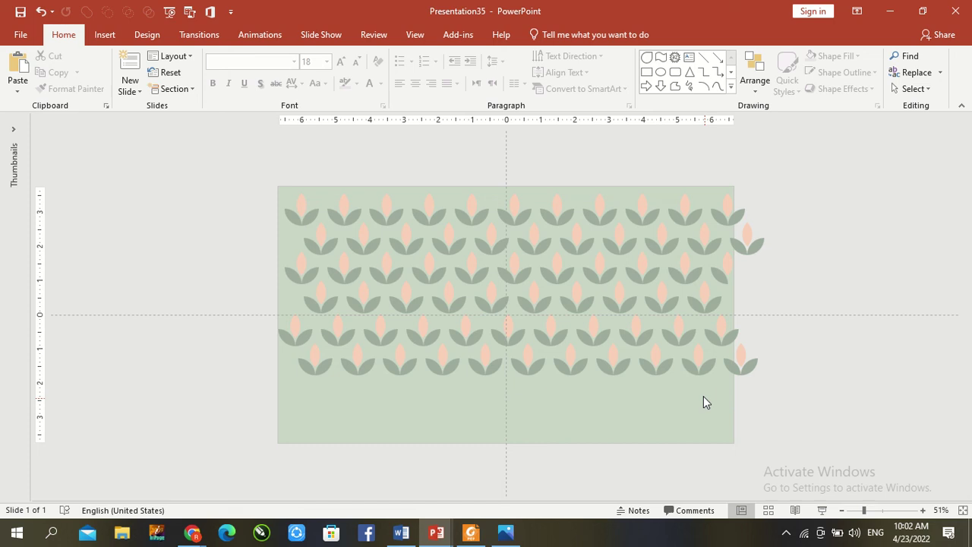
Duplicate the trimmed third and fourth rows and move the copy to the slide's bottom
{"action": "left_click", "coordinate": [691, 278]}
{"action": "key", "text": "ctrl+d"}
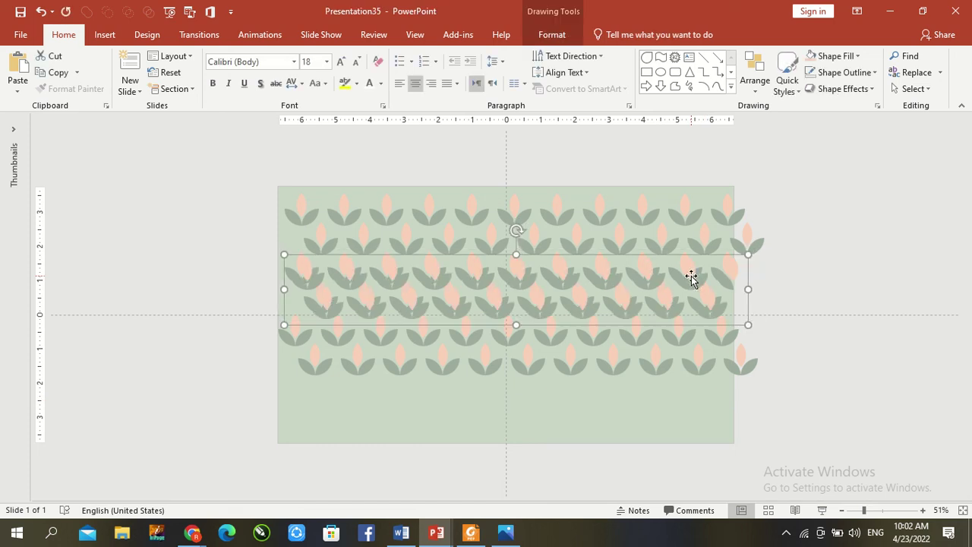
{"action": "mouse_move", "coordinate": [680, 279]}
{"action": "left_mouse_down"}
{"action": "mouse_move", "coordinate": [690, 410]}
{"action": "mouse_move", "coordinate": [673, 397]}
{"action": "left_mouse_up"}
{"action": "left_click", "coordinate": [812, 347]}
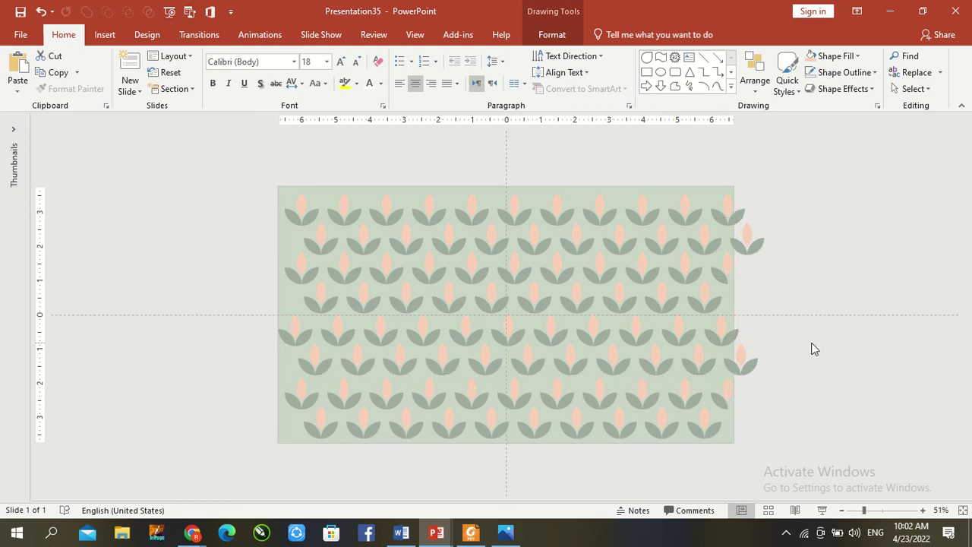
{"action": "left_click", "coordinate": [755, 248]}
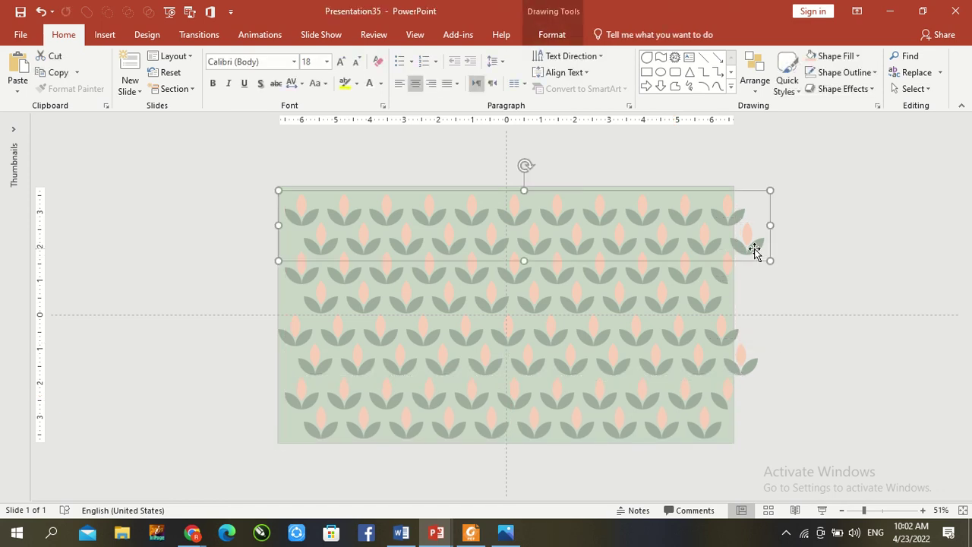
Play the sage-green peach-bud pattern slide full screen with F5
{"action": "key", "text": "F5"}
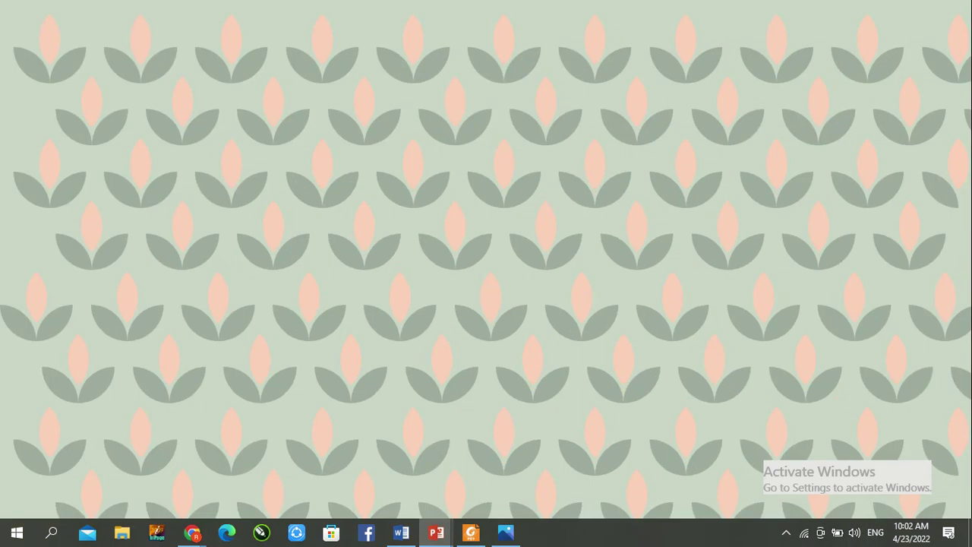